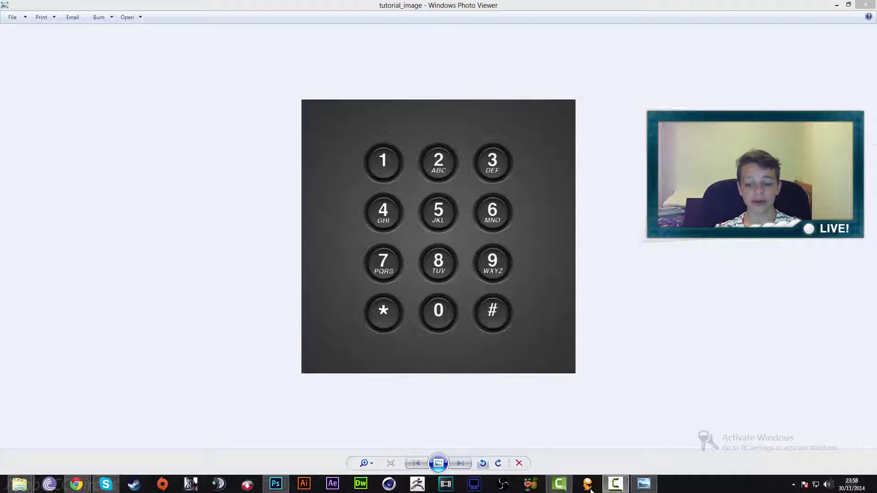
Switch to the Untitled-1 document and zoom in on the bevelled circle button.
mouse_move(617, 483)
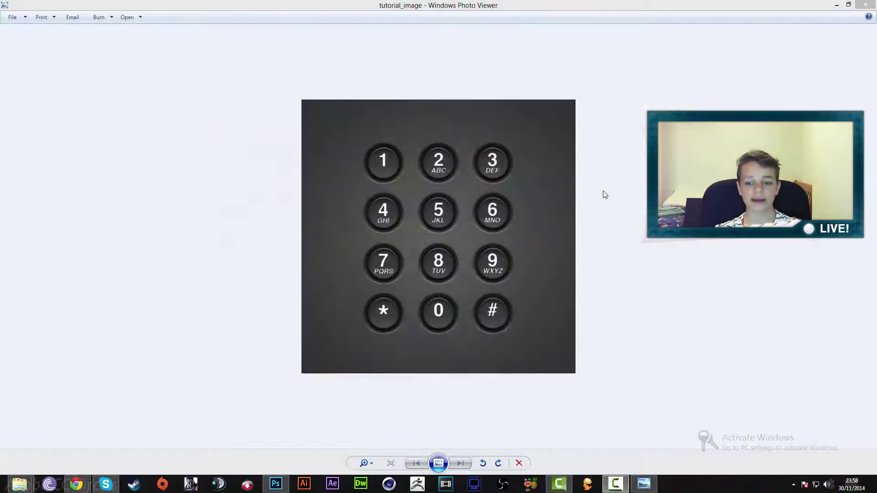
click(617, 484)
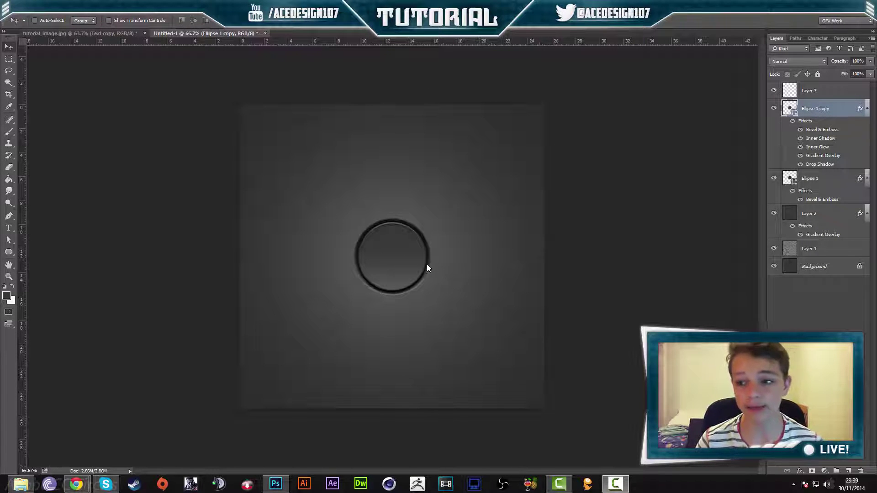
scroll(400, 278, up, 3)
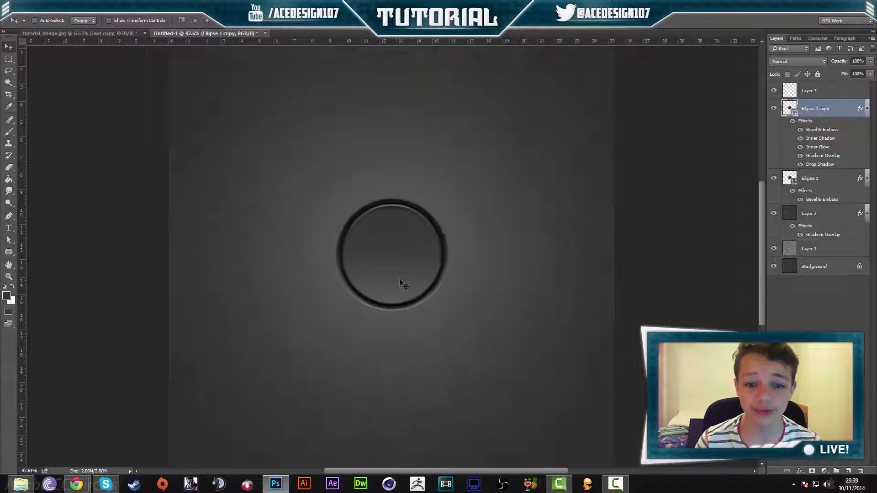
scroll(399, 279, down, 1)
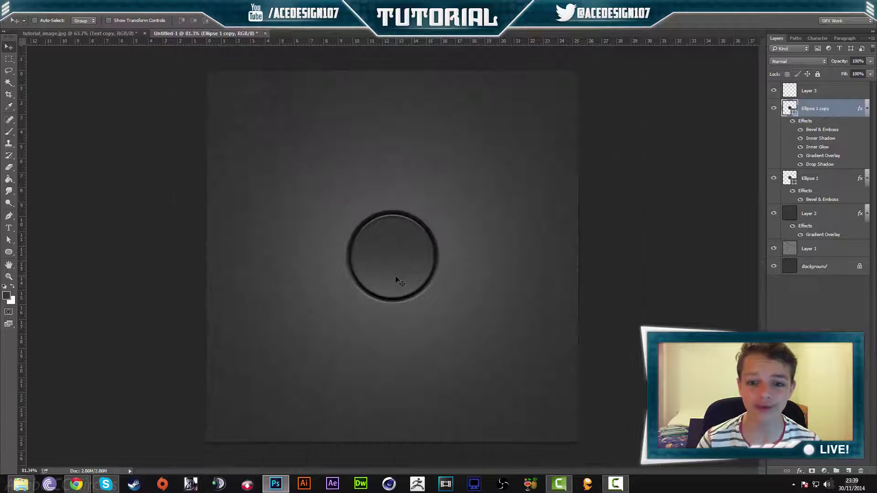
scroll(399, 280, up, 1)
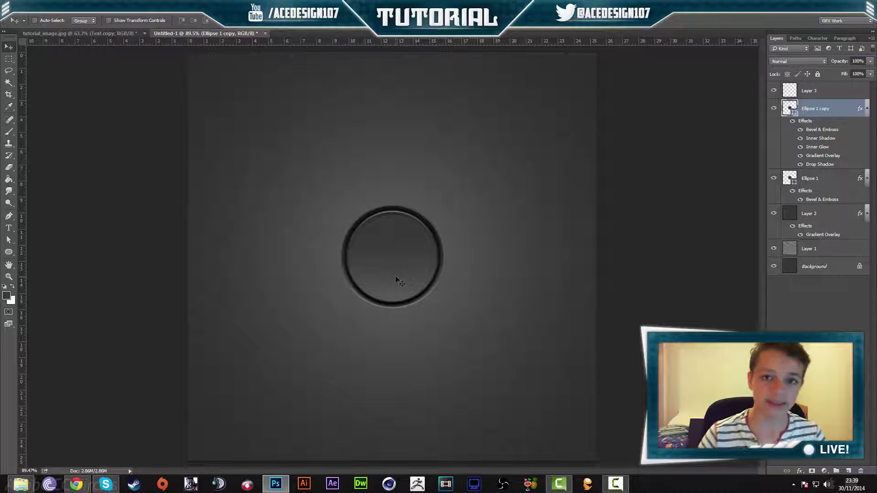
Create a new 1000 × 1000 px document at 100 ppi.
click(25, 6)
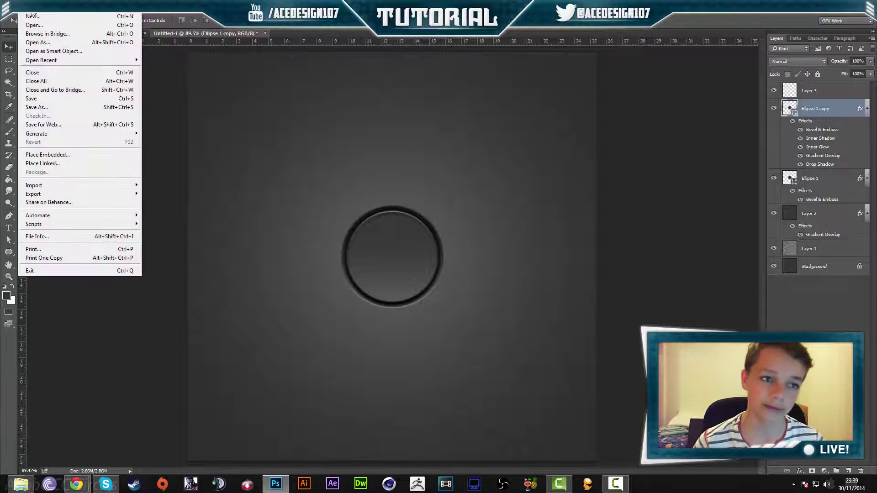
click(33, 17)
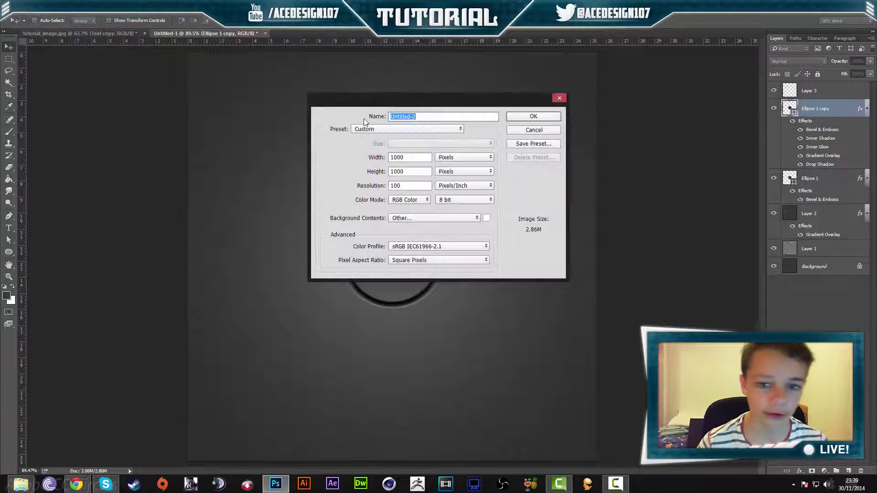
click(378, 160)
double_click(418, 172)
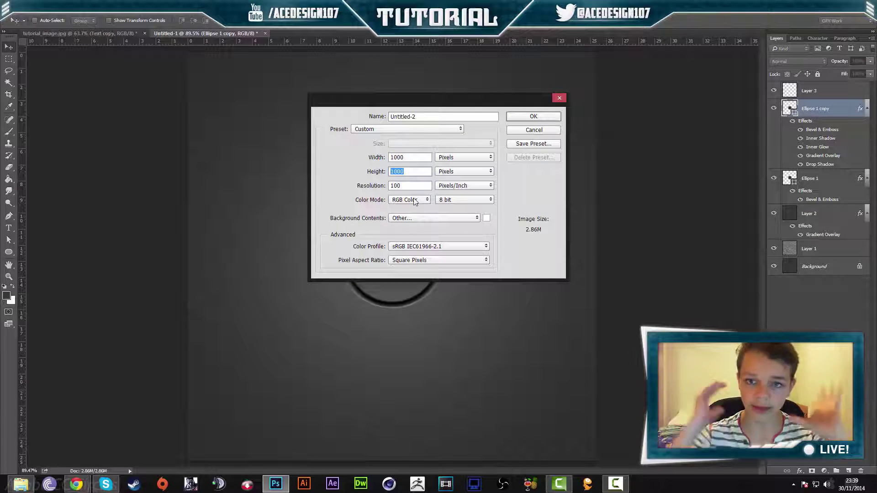
double_click(408, 186)
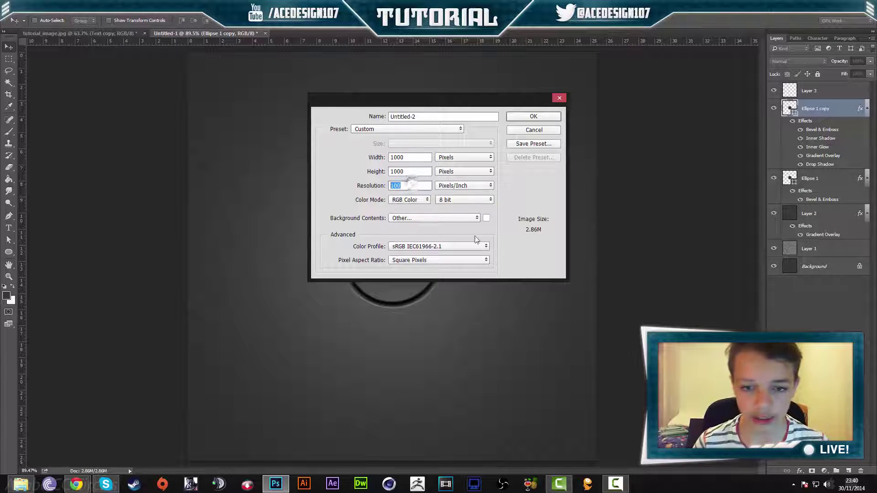
click(525, 118)
Set the foreground colour to #363636 and paint-bucket fill the background dark grey.
click(6, 295)
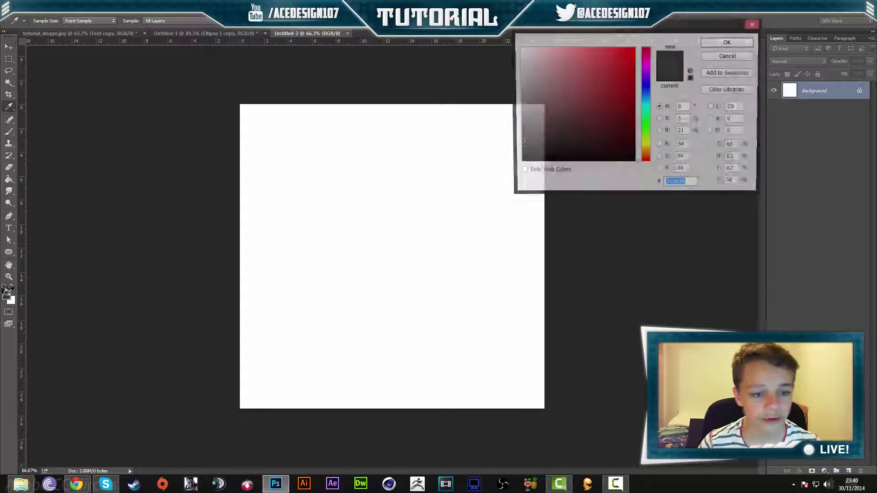
click(715, 48)
key(g)
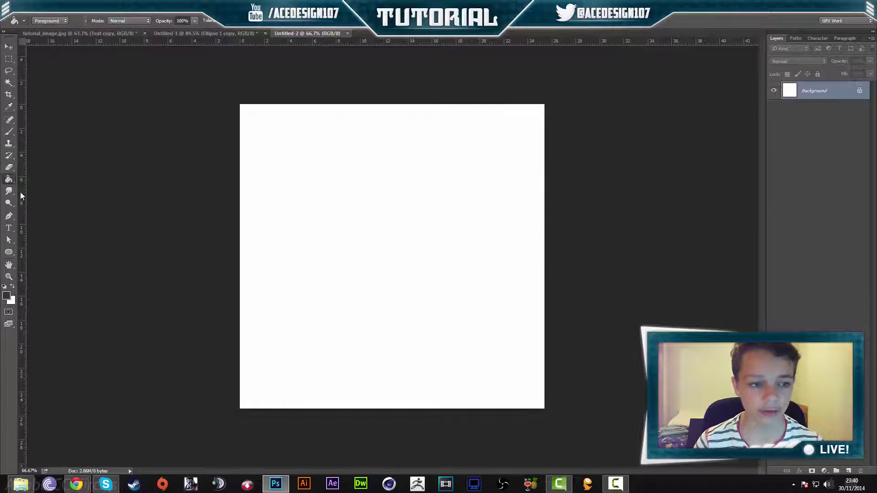
right_click(10, 180)
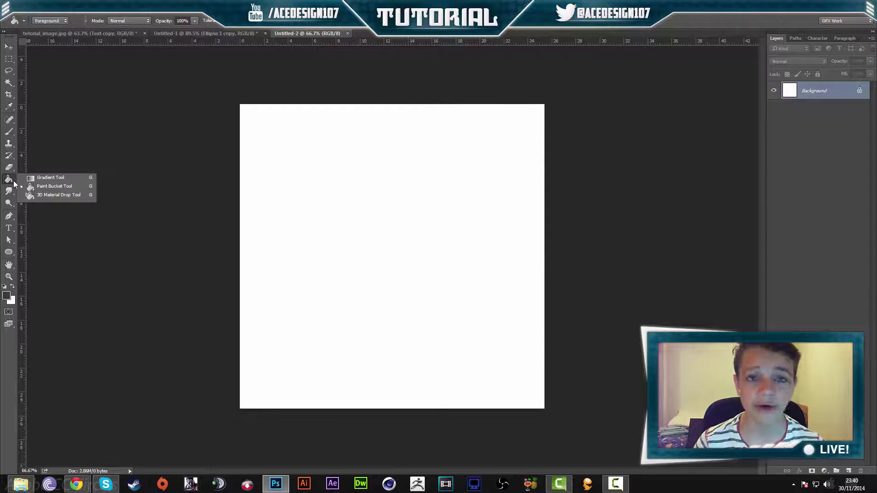
click(54, 186)
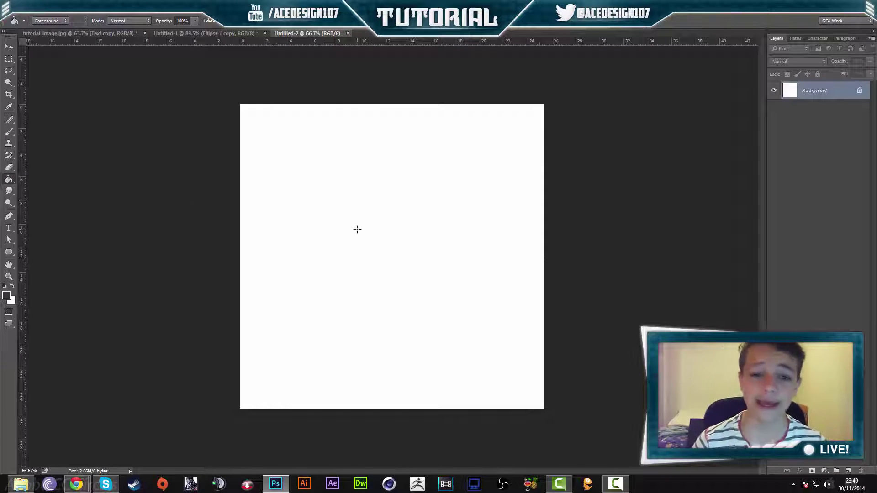
click(357, 229)
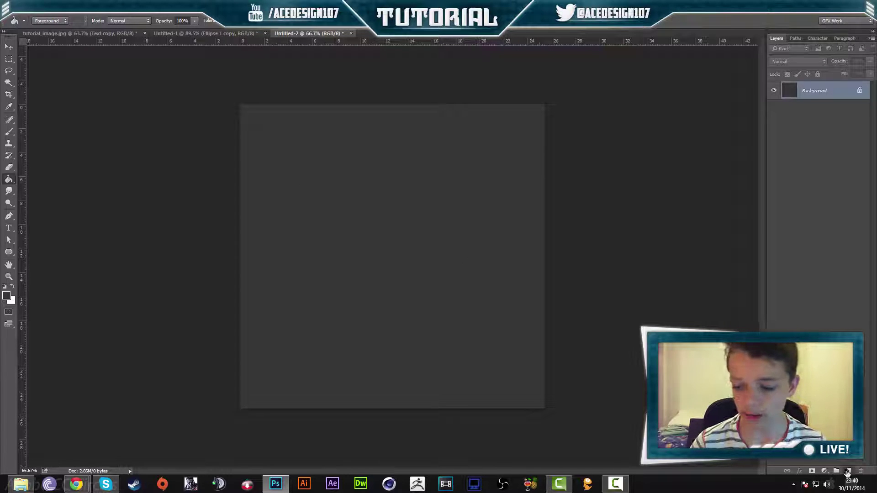
Add Layer 1 filled dark grey and bring up Add Noise (265.52%, Gaussian, Monochromatic).
click(847, 472)
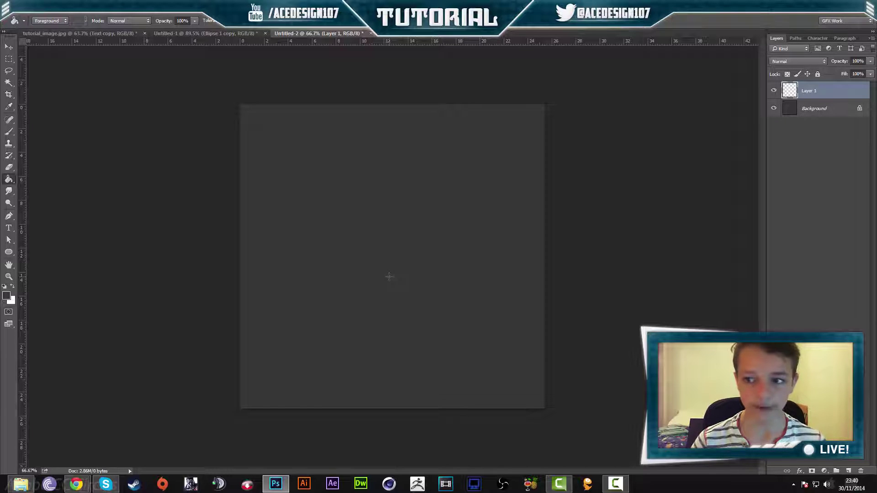
click(390, 276)
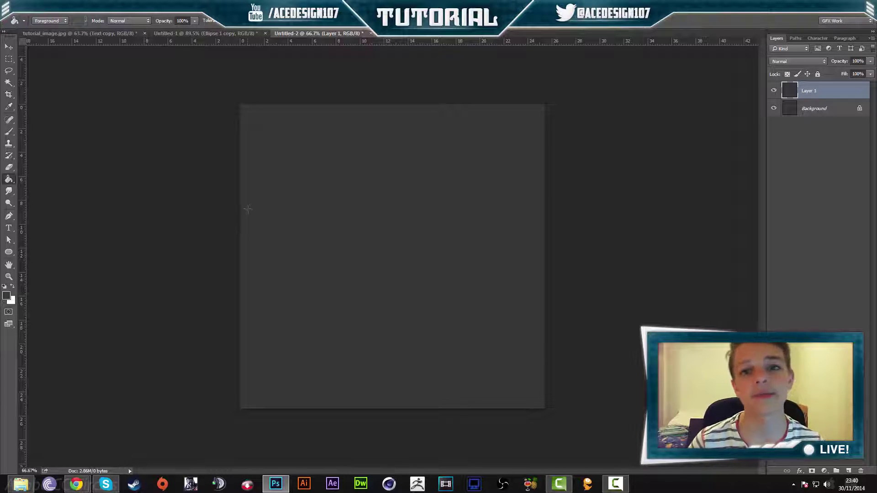
click(151, 8)
click(272, 124)
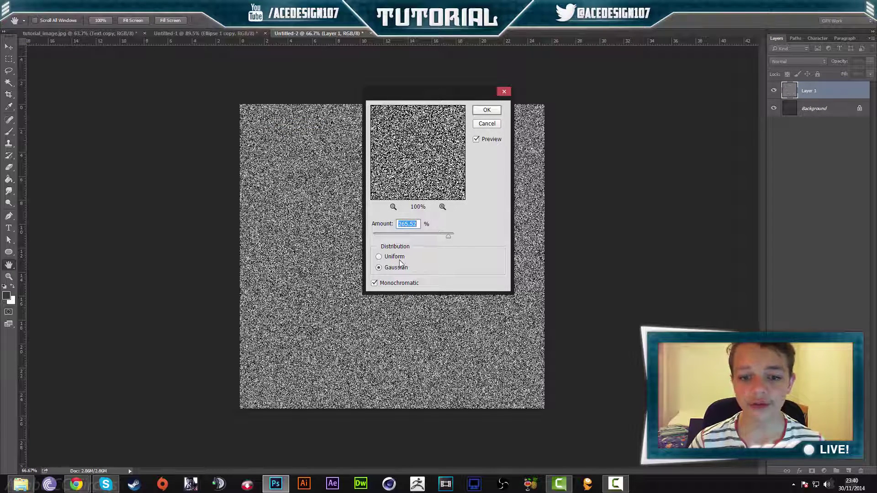
Apply the noise and set Layer 1 to Overlay blending at 15% opacity.
click(487, 109)
click(794, 61)
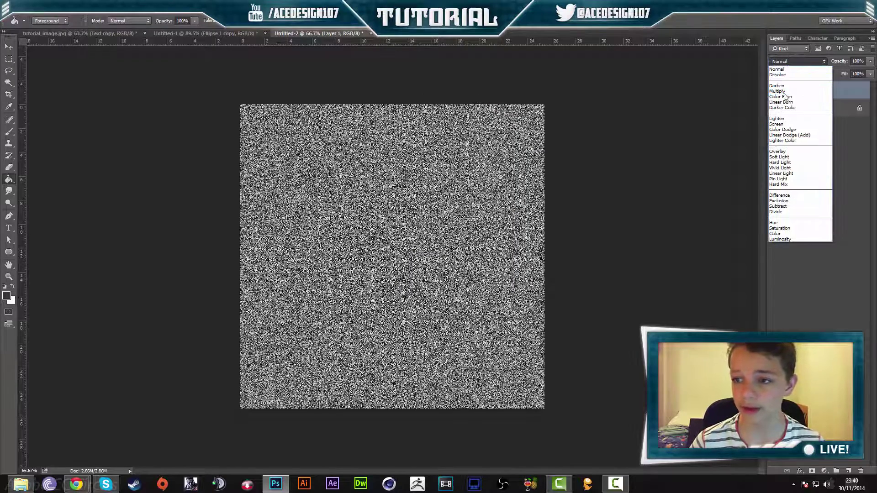
click(793, 153)
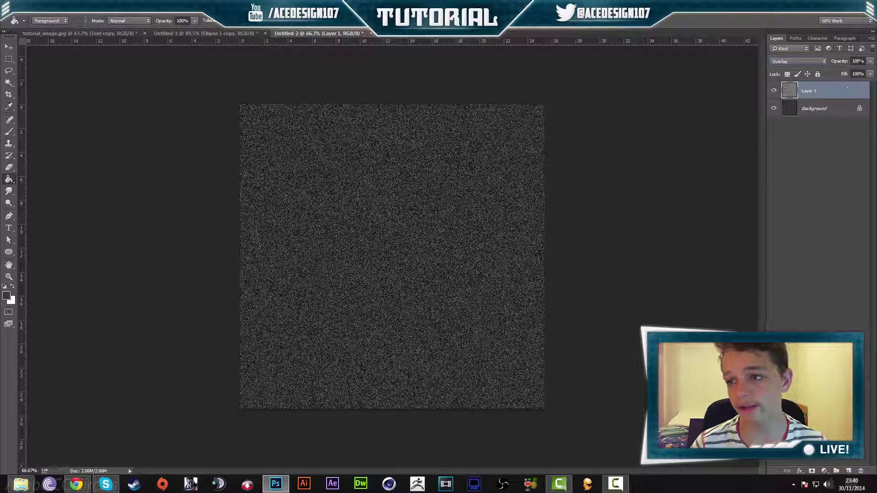
click(858, 61)
text(15)
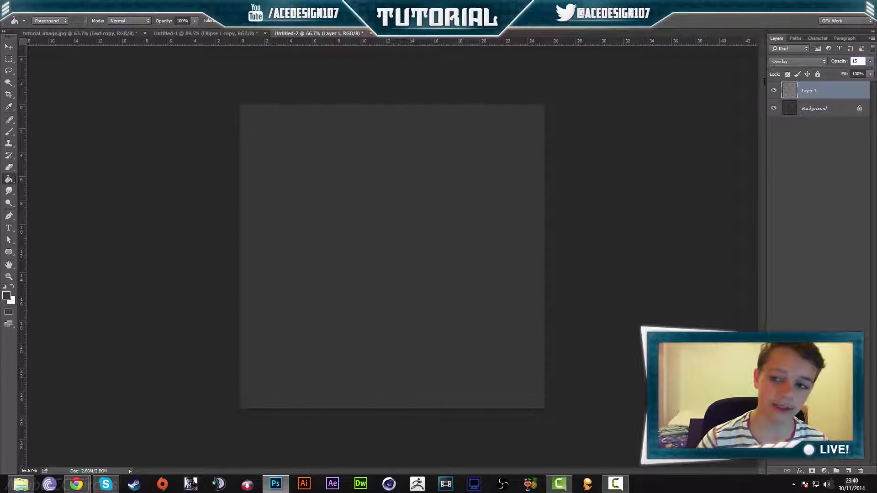
right_click(860, 97)
key(Escape)
Add a Gradient Overlay to Layer 1 using the Foreground to Transparent preset.
double_click(845, 91)
click(551, 181)
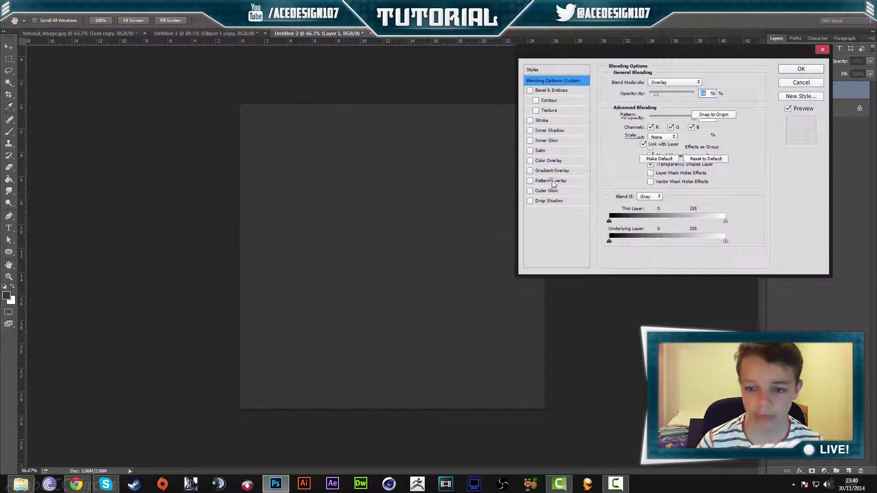
click(530, 170)
click(530, 181)
click(665, 104)
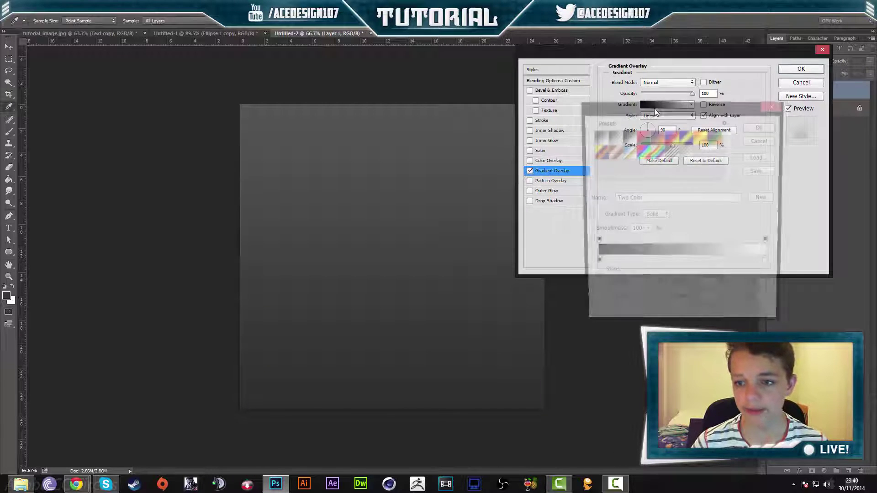
click(612, 138)
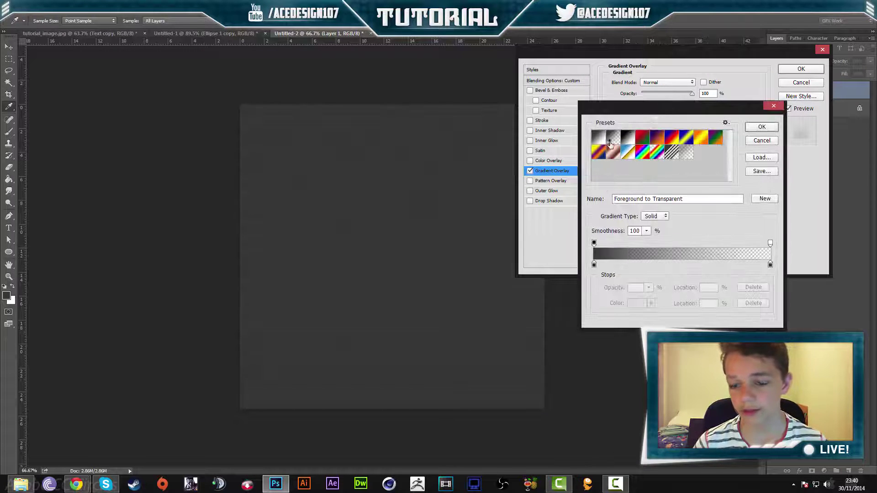
Set the gradient's starting colour stop to white and confirm the gradient.
click(594, 265)
click(637, 304)
click(520, 48)
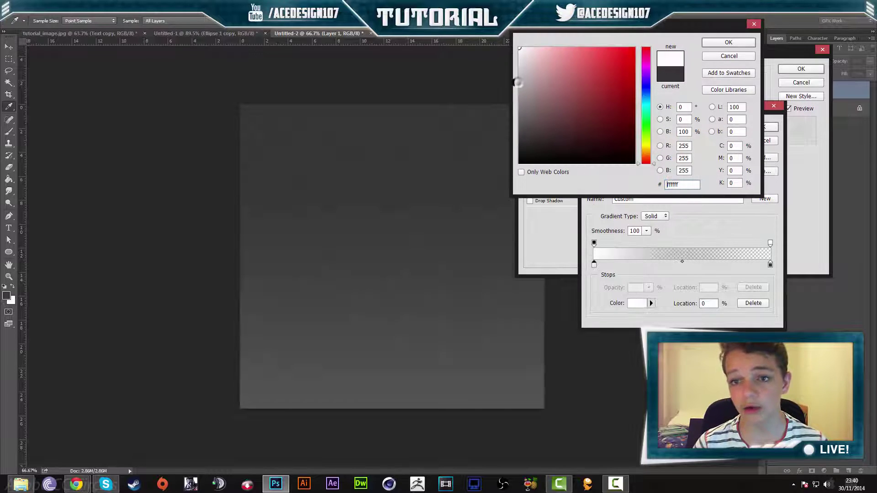
click(729, 55)
click(637, 304)
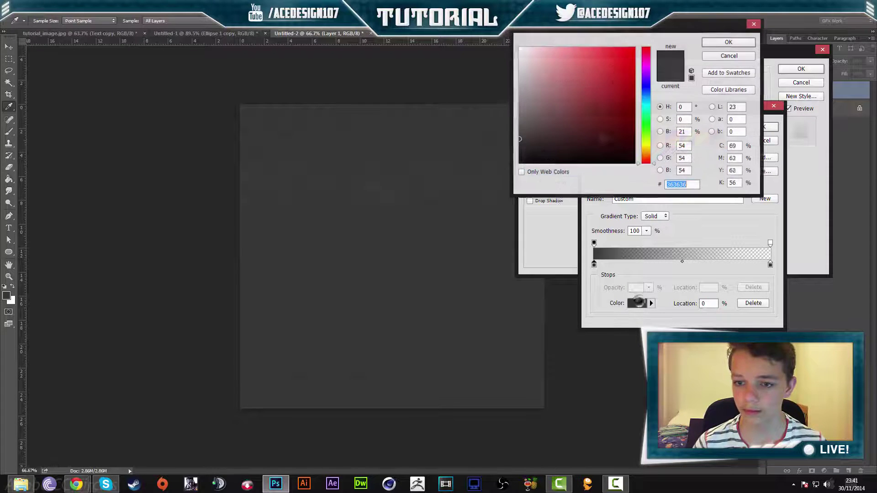
click(520, 48)
click(728, 42)
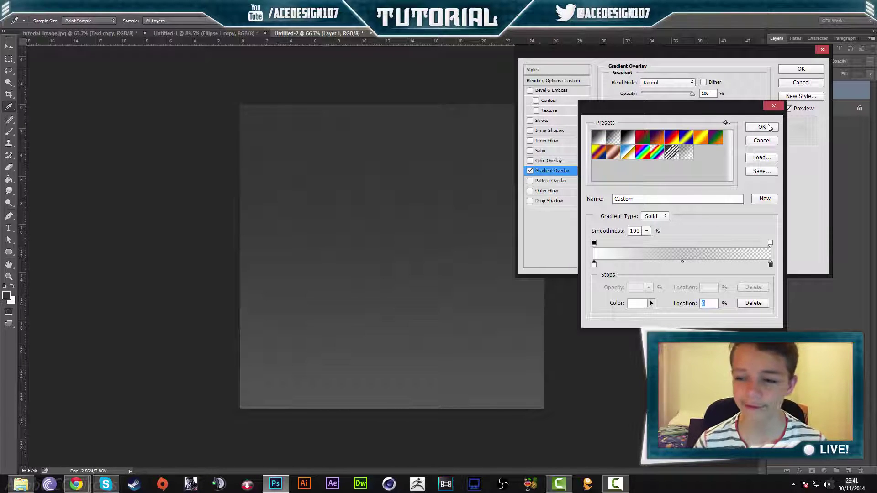
click(762, 127)
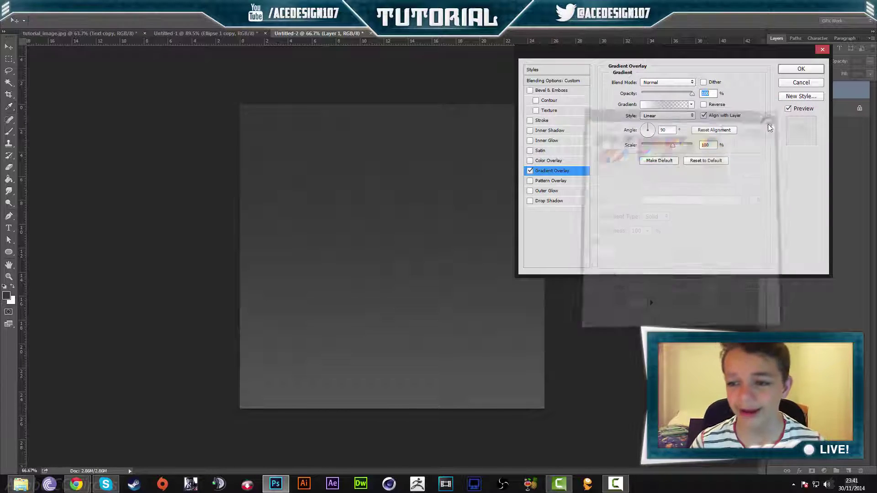
Make the gradient overlay Radial and apply the layer style.
click(661, 116)
click(658, 123)
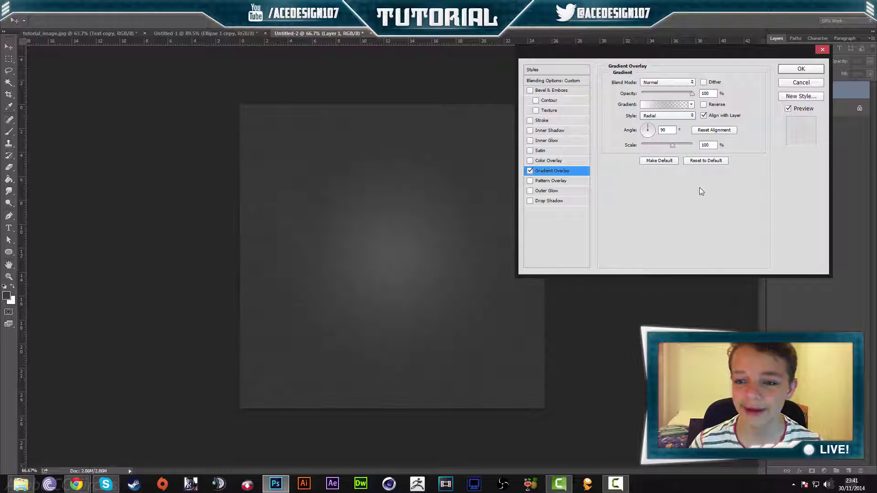
click(801, 70)
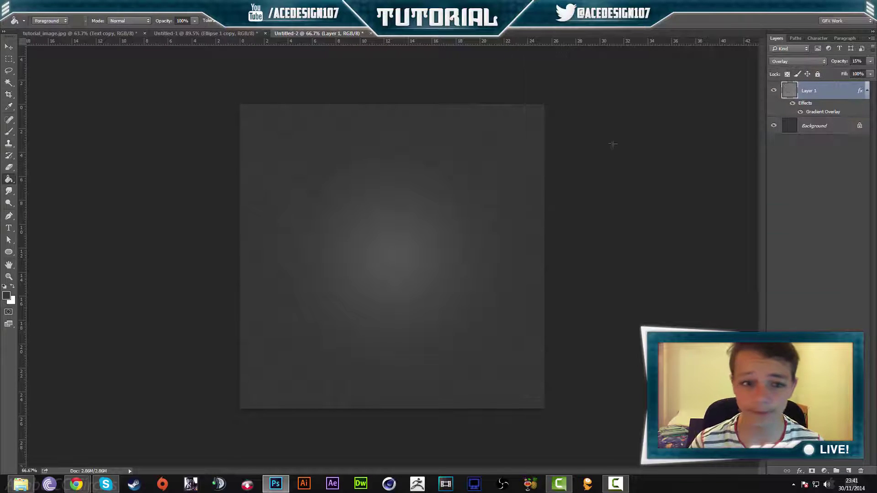
Draw a 310 × 310 px dark circle with the Ellipse Tool on the gradient canvas.
click(196, 32)
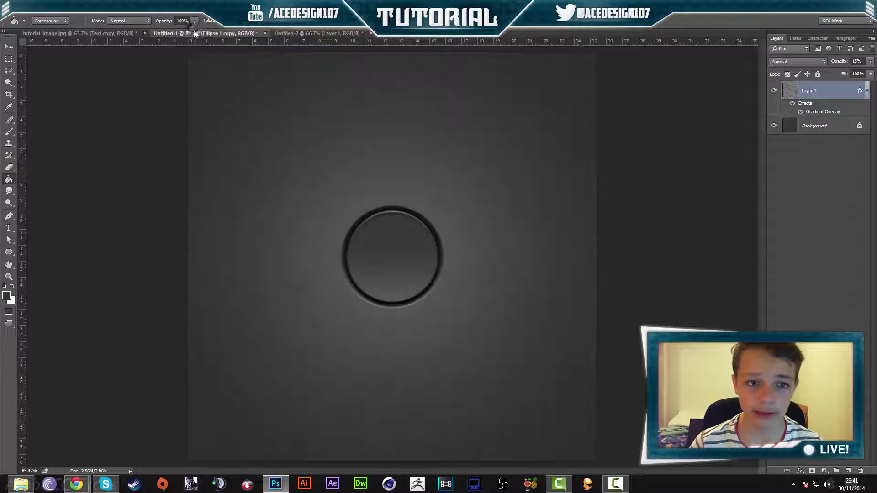
click(343, 34)
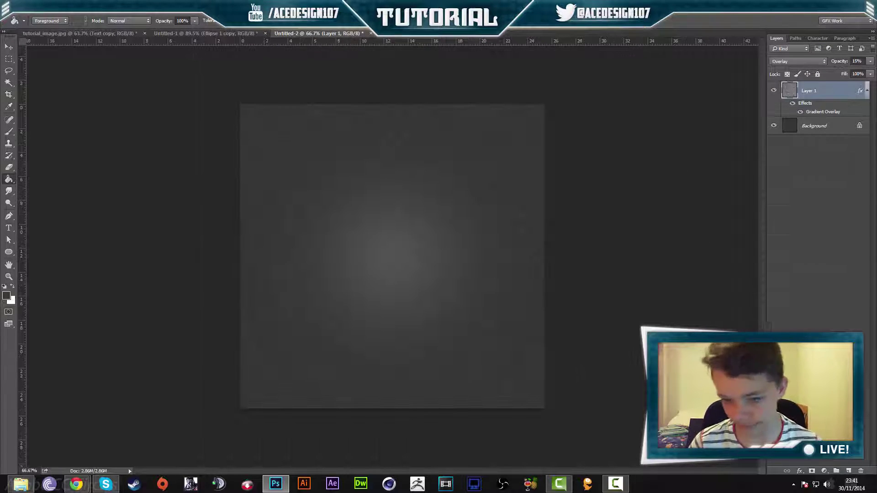
click(9, 251)
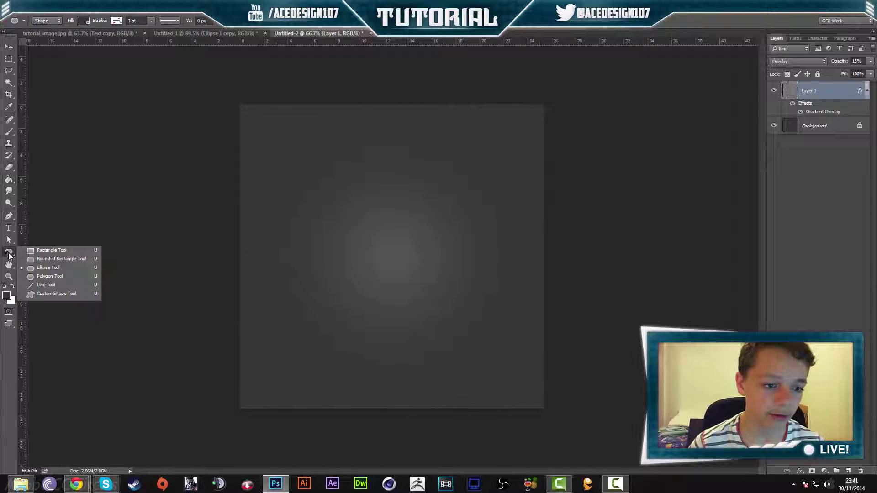
click(56, 270)
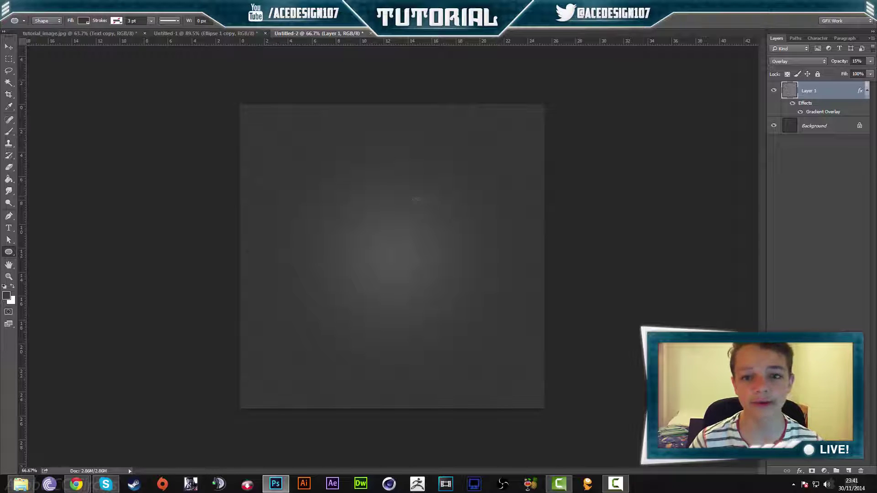
drag(328, 196, 423, 291)
click(761, 38)
click(759, 65)
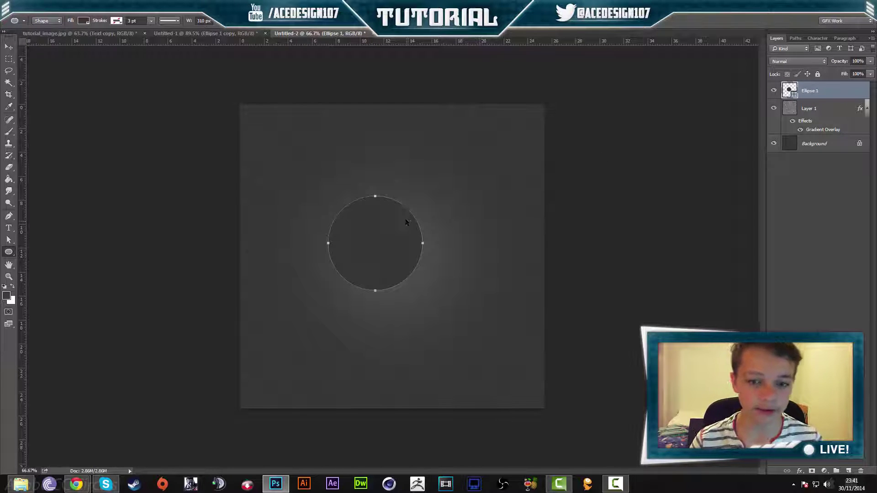
Centre the circle vertically and horizontally on the canvas, then deselect.
key(ctrl+a)
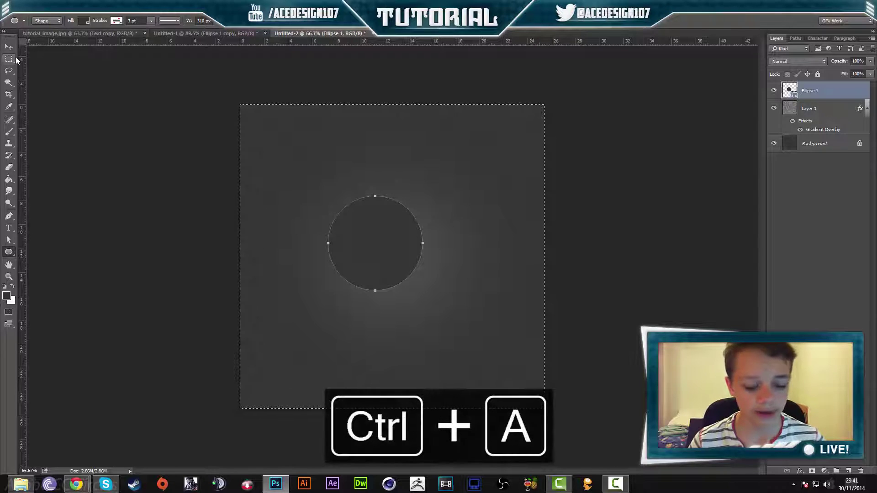
key(v)
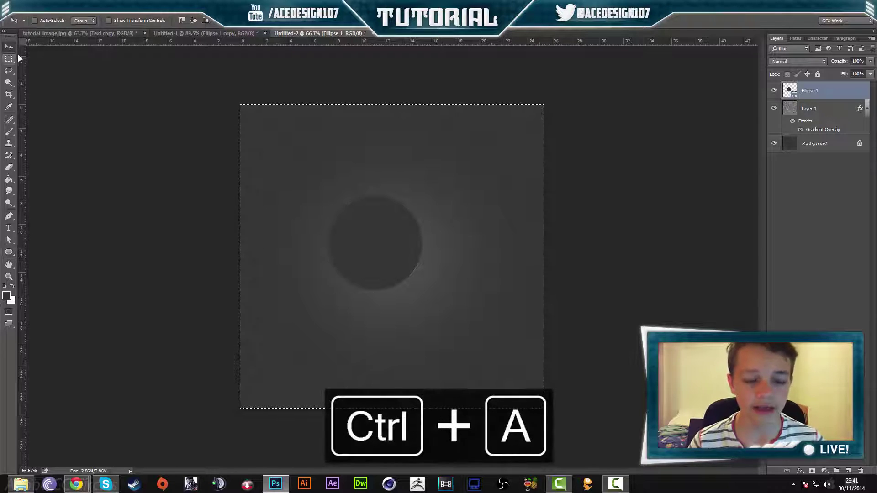
click(193, 20)
click(230, 20)
key(ctrl+d)
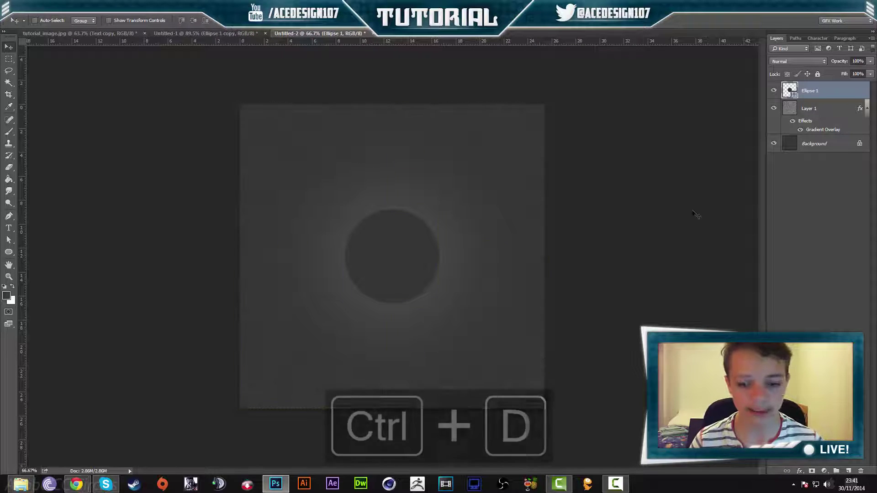
Add a Bevel & Emboss effect to Ellipse 1 with the Outer Bevel style.
right_click(836, 93)
click(834, 90)
click(550, 91)
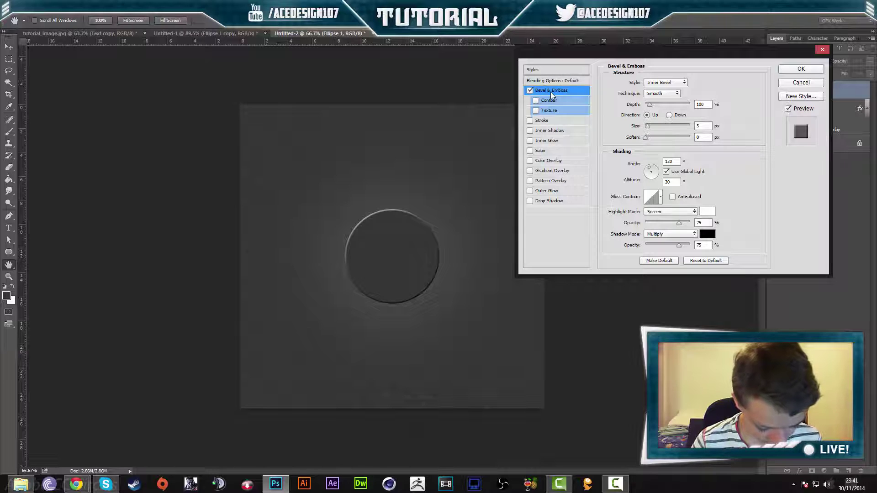
click(665, 83)
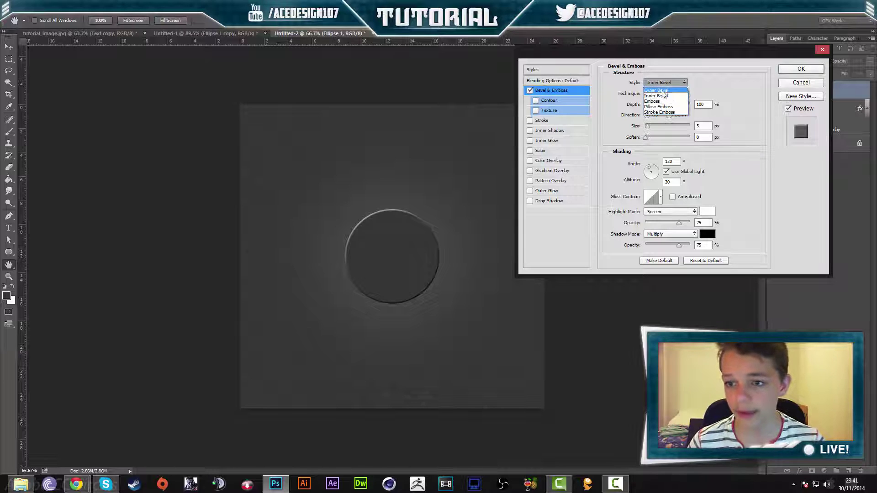
click(657, 90)
Set bevel depth 441%, size 10 px, angle 90°, altitude 60, highlight opacity 100%, and apply.
double_click(699, 105)
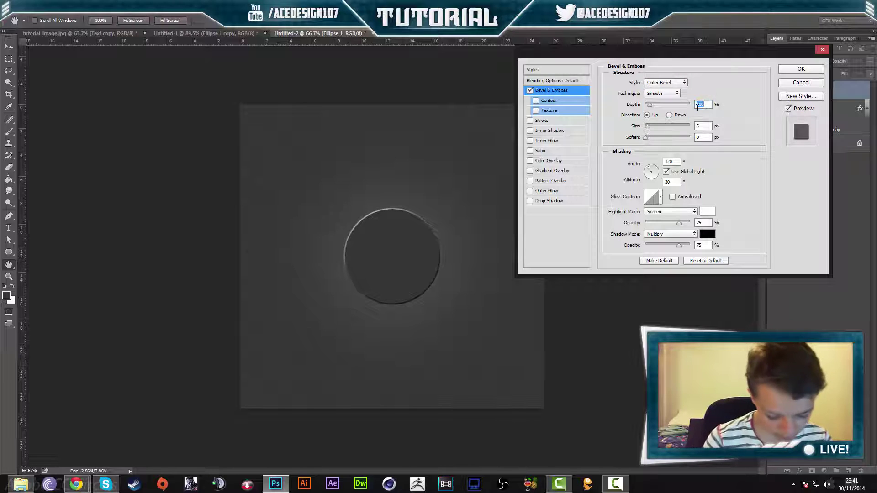
text(14)
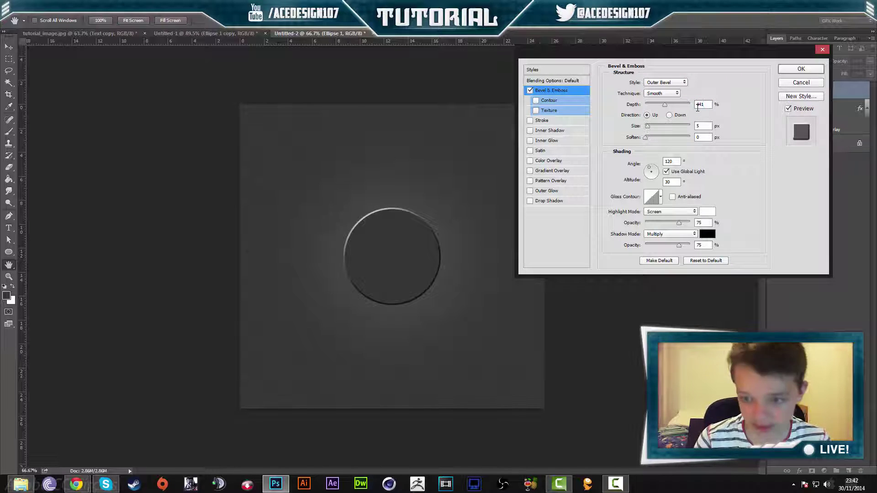
text(10)
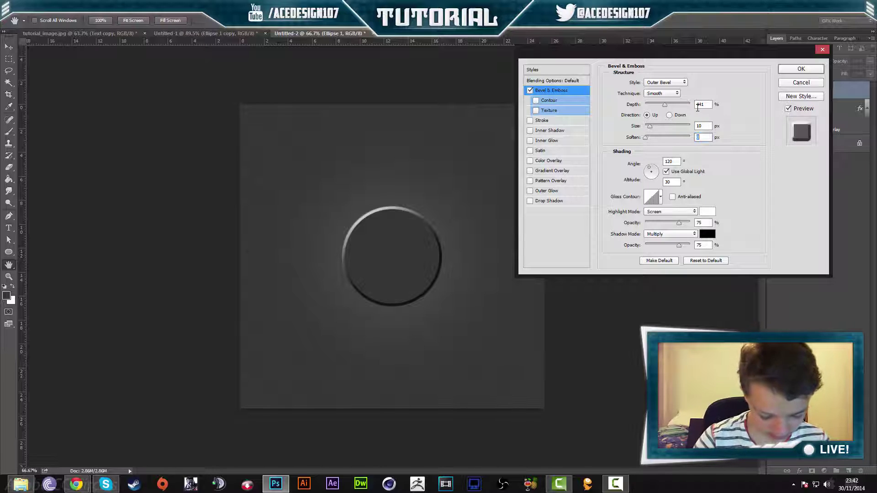
key(Tab)
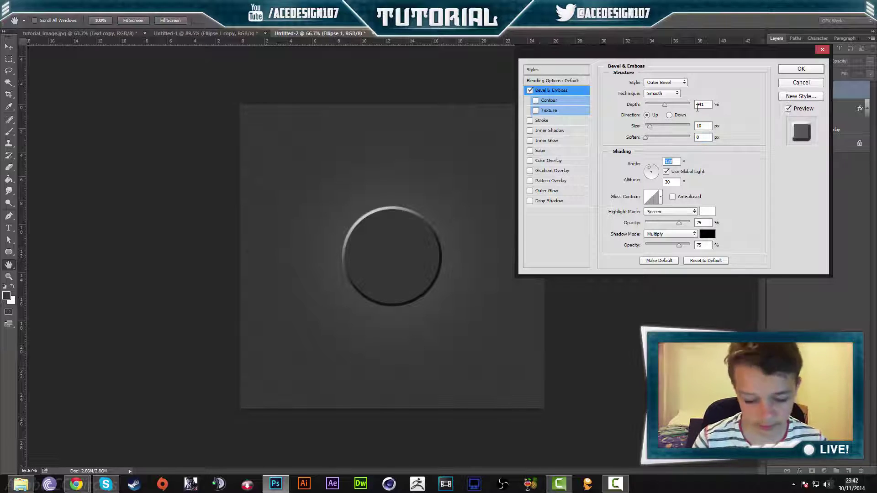
text(90)
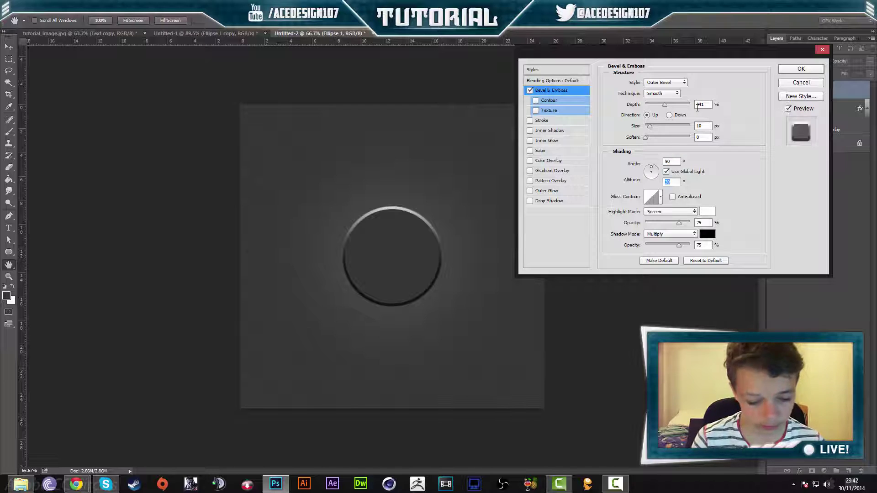
text(60)
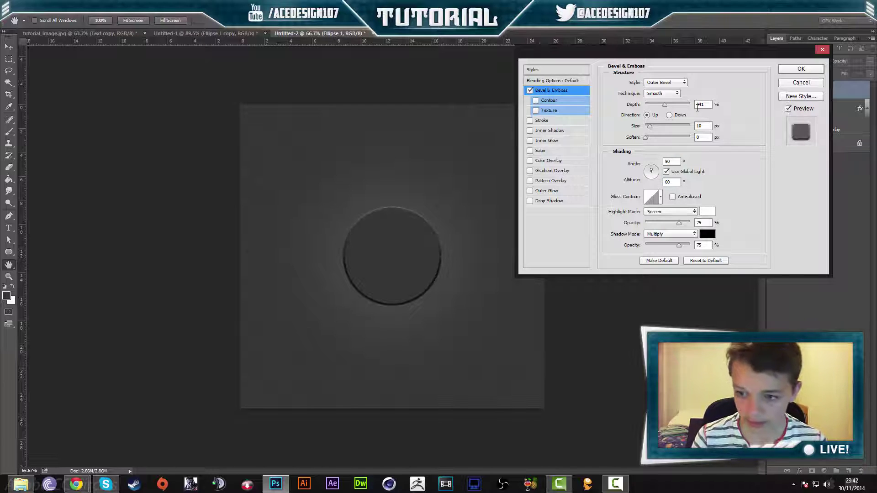
key(Tab)
text(100)
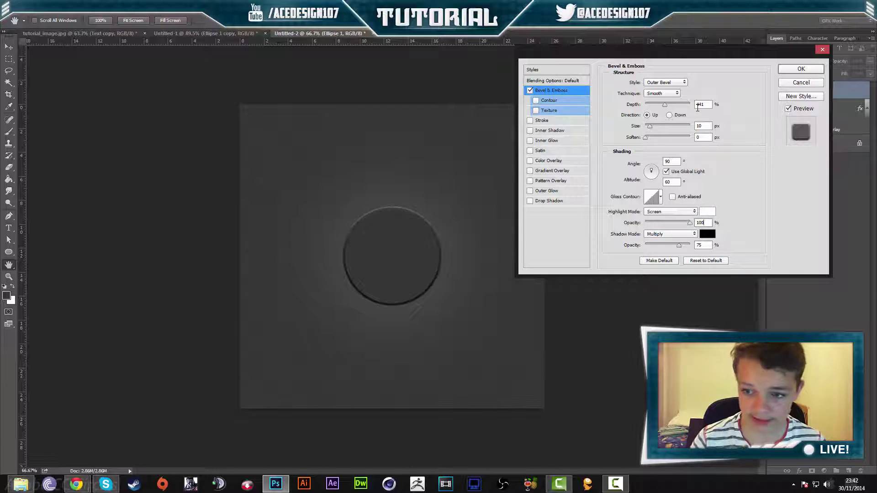
key(Tab)
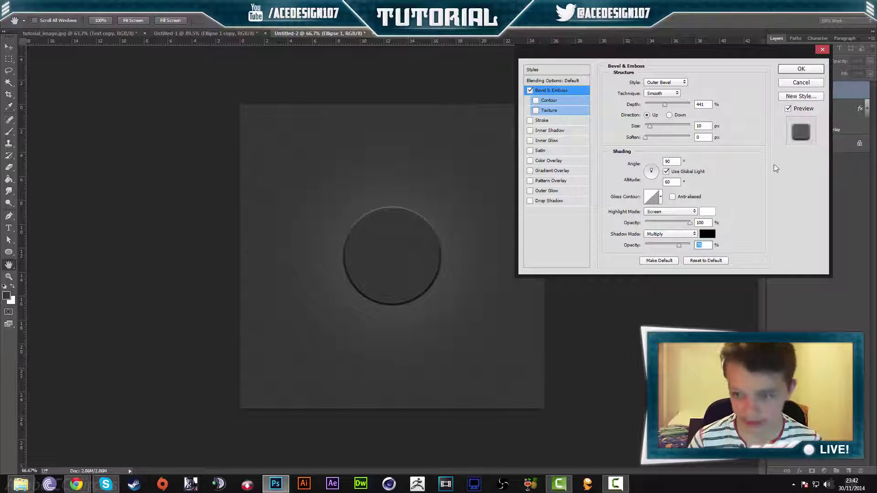
click(800, 68)
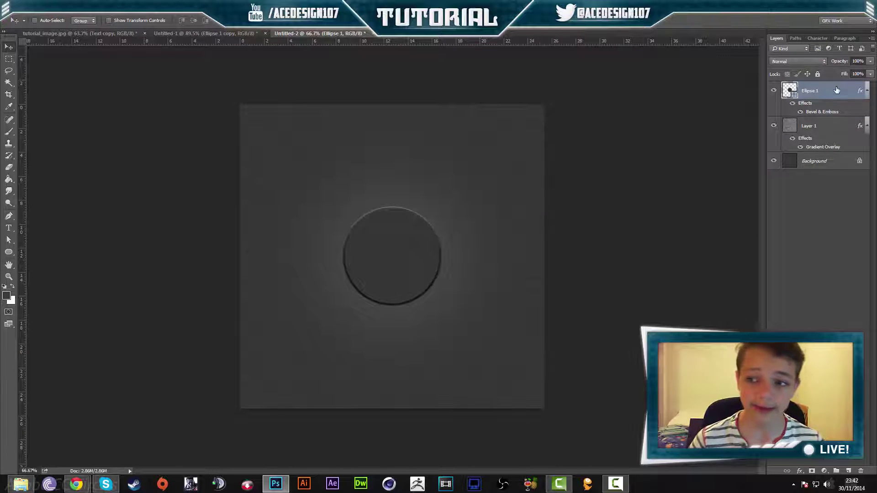
Duplicate Ellipse 1 with Ctrl+J, clear the copy's layer style, and open its Blending Options.
key(ctrl+j)
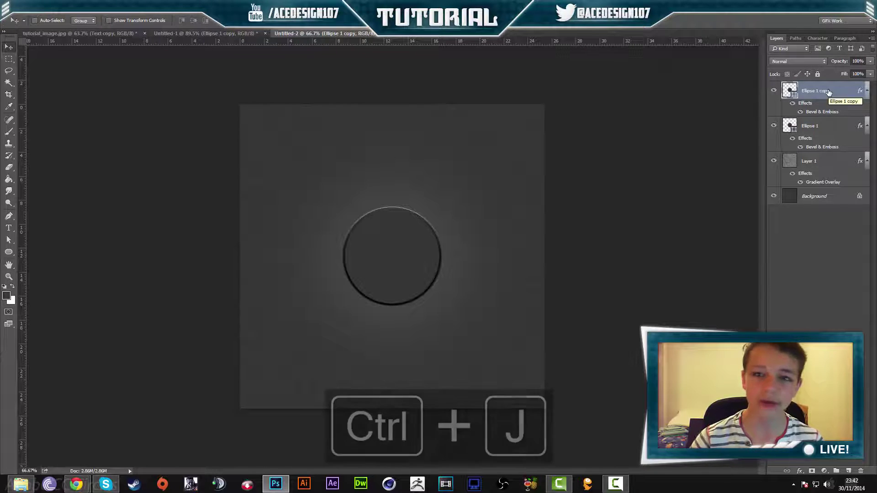
right_click(822, 127)
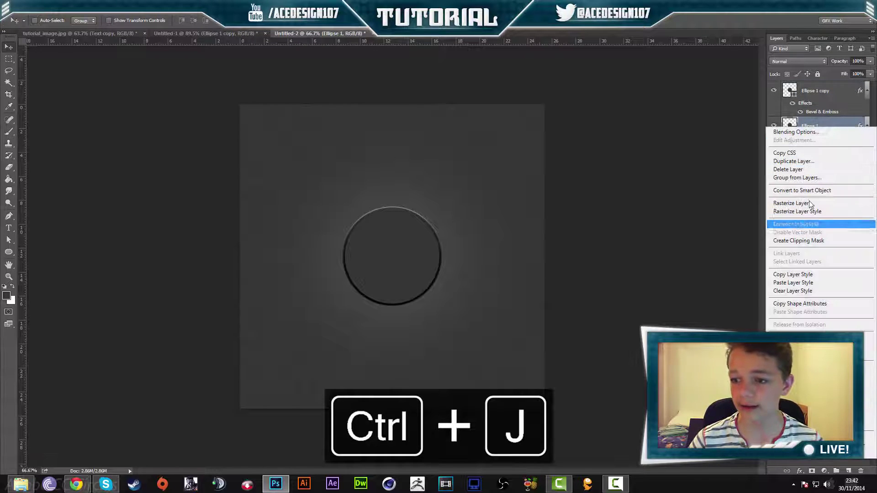
click(835, 87)
click(831, 90)
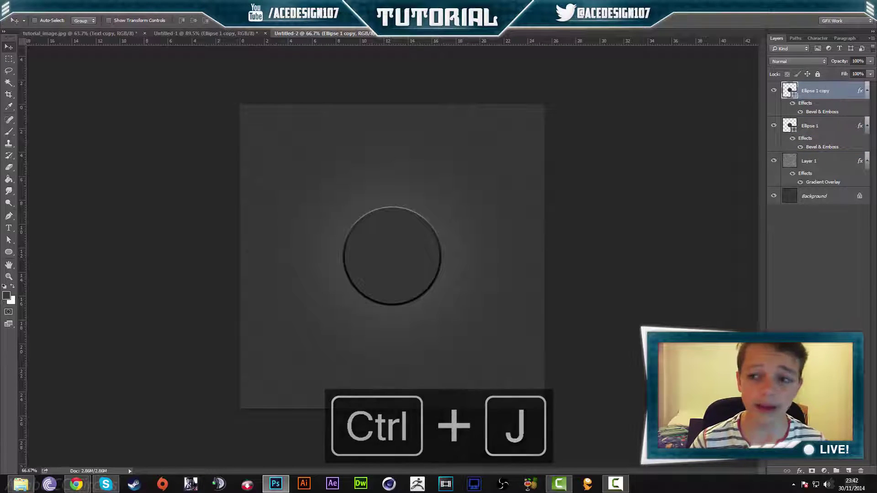
right_click(839, 92)
click(789, 252)
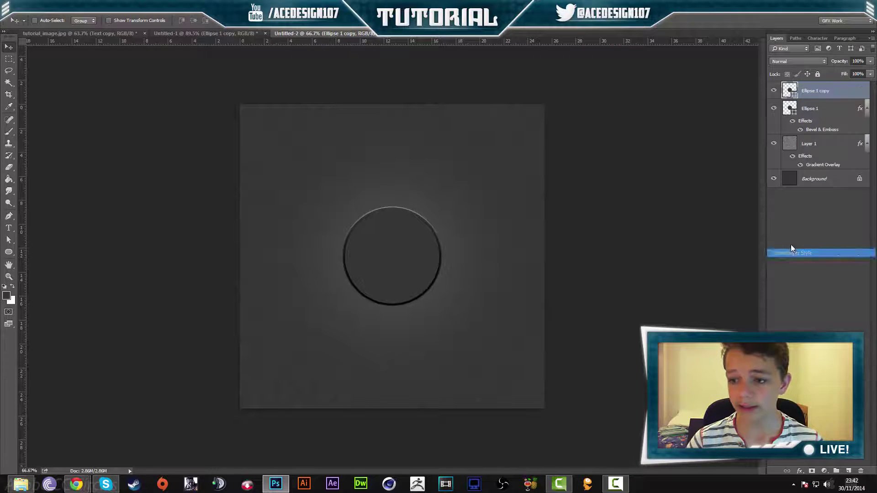
right_click(846, 93)
click(820, 96)
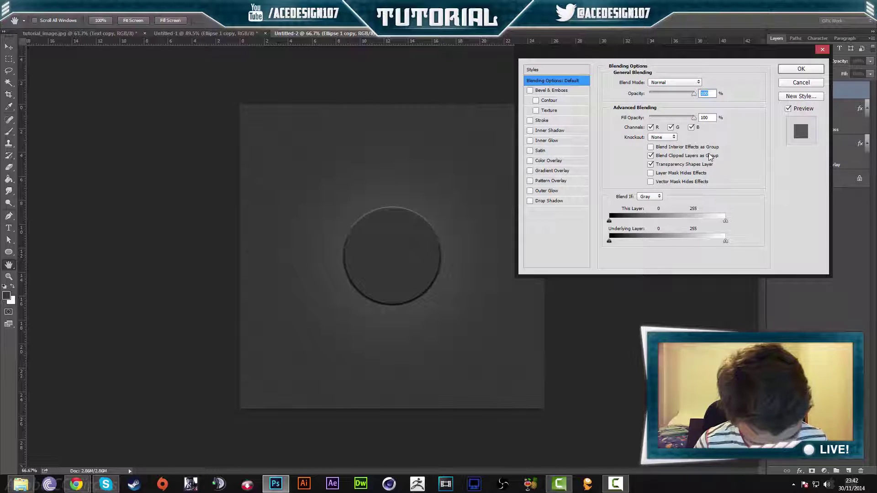
Enable Bevel & Emboss on the copy: depth 251%, size 8 px, highlight 40%, shadow 100%.
click(551, 90)
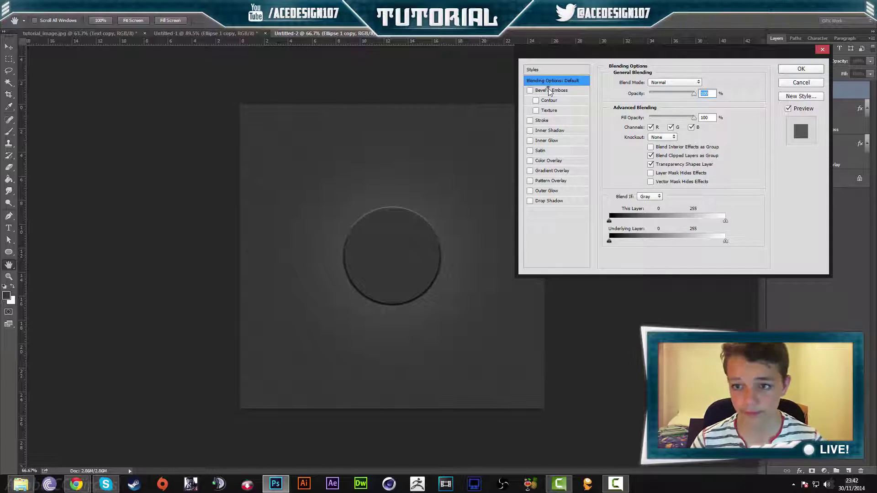
double_click(701, 105)
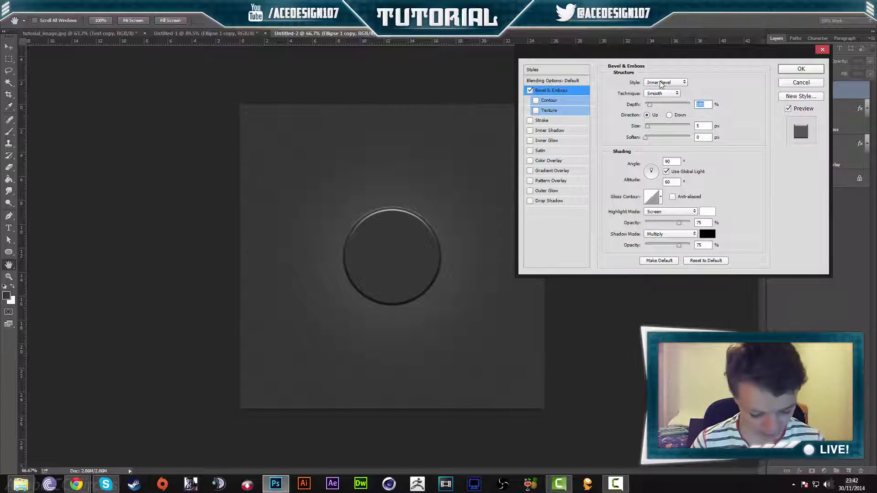
text(251)
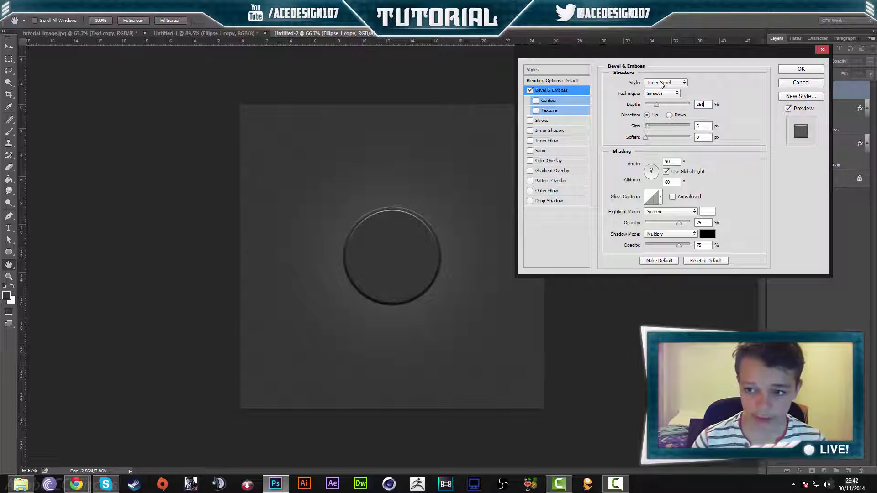
double_click(707, 128)
text(8)
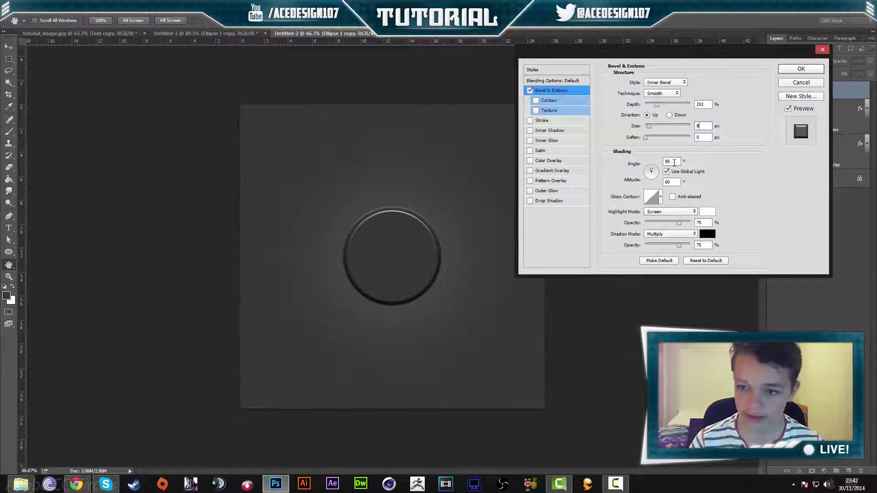
click(645, 176)
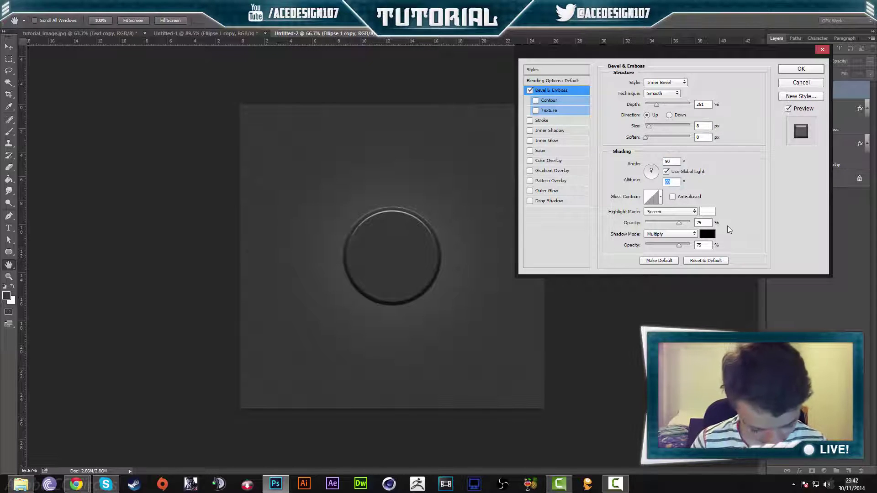
click(709, 223)
double_click(709, 223)
text(40)
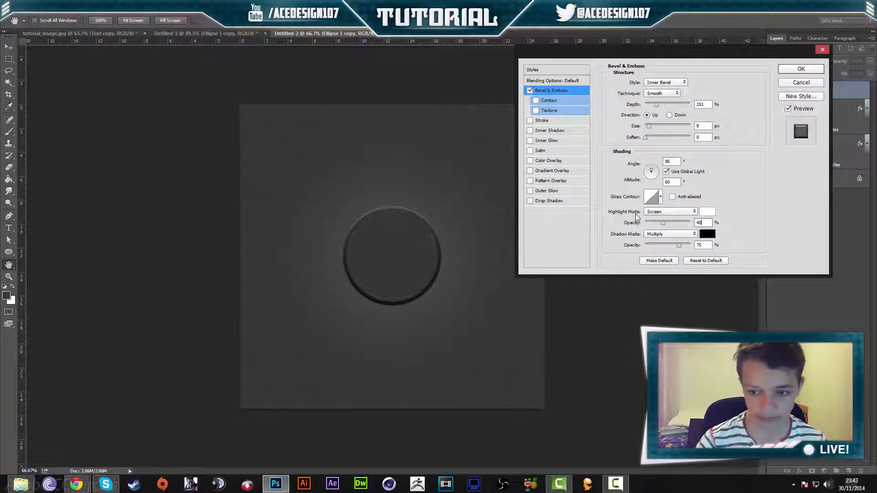
double_click(697, 243)
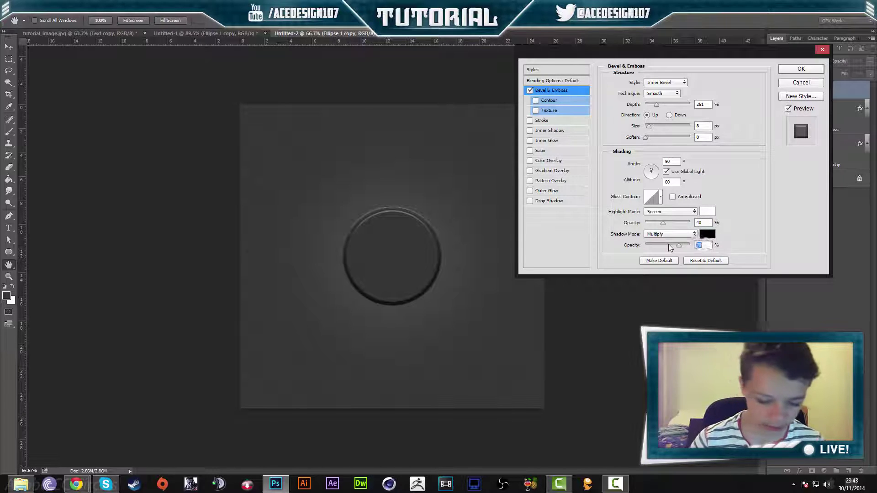
text(100)
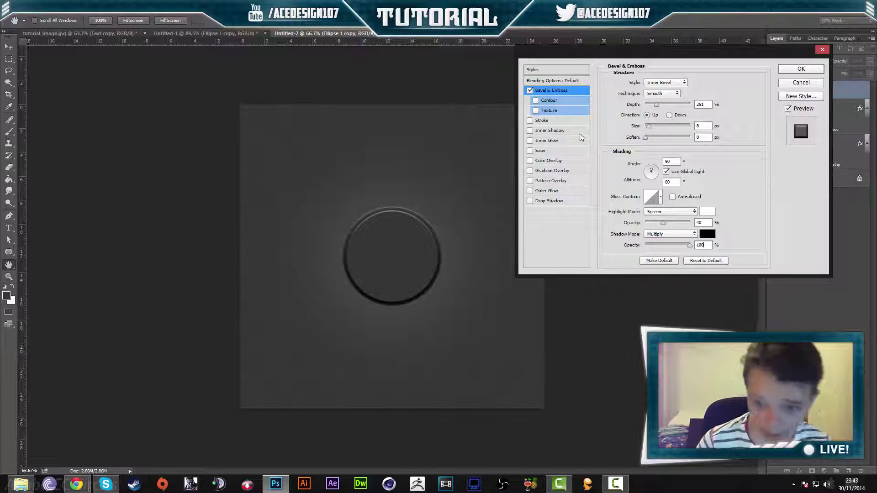
Turn on Inner Shadow with 100% opacity, 8 px distance and 13 px size.
click(546, 131)
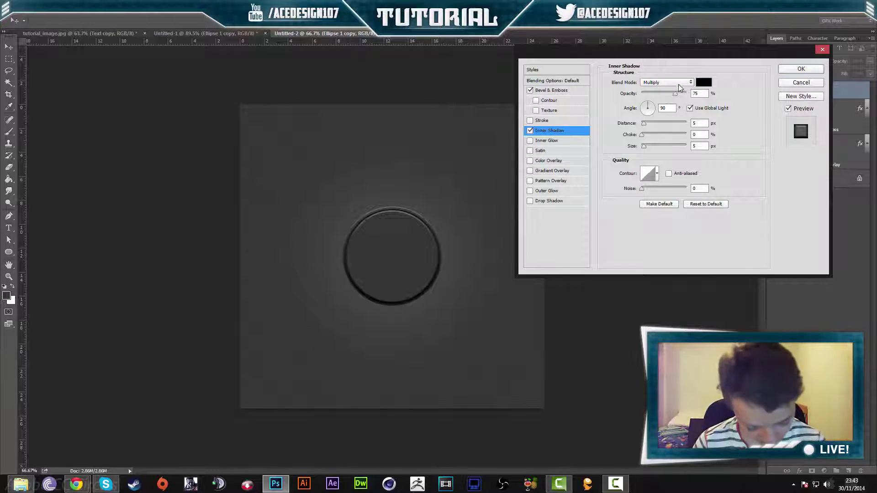
double_click(707, 93)
text(100)
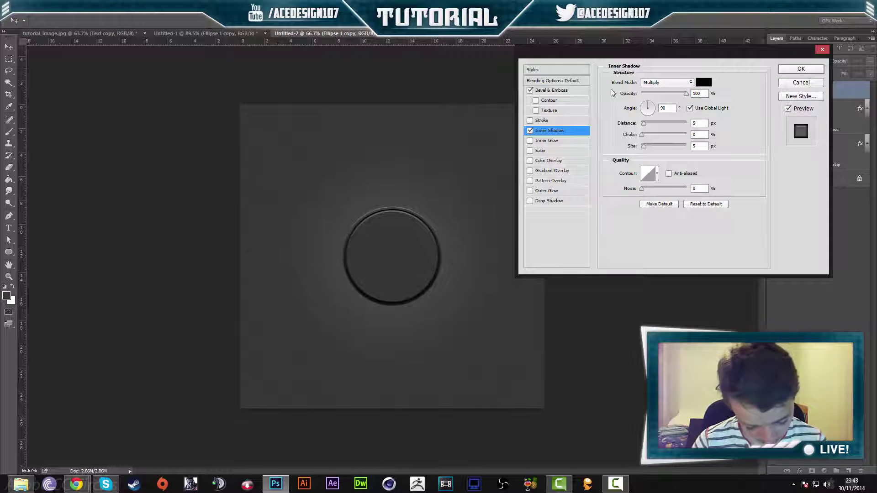
double_click(698, 123)
text(8)
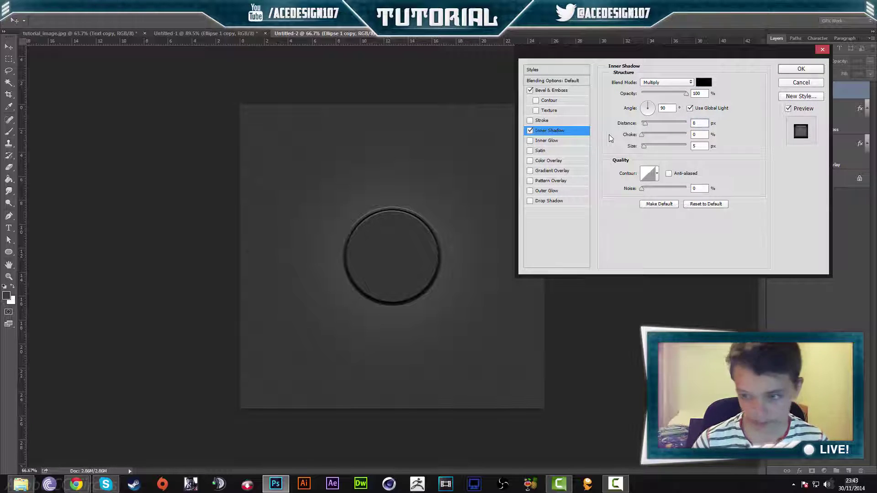
key(Tab)
key(Tab)
text(13)
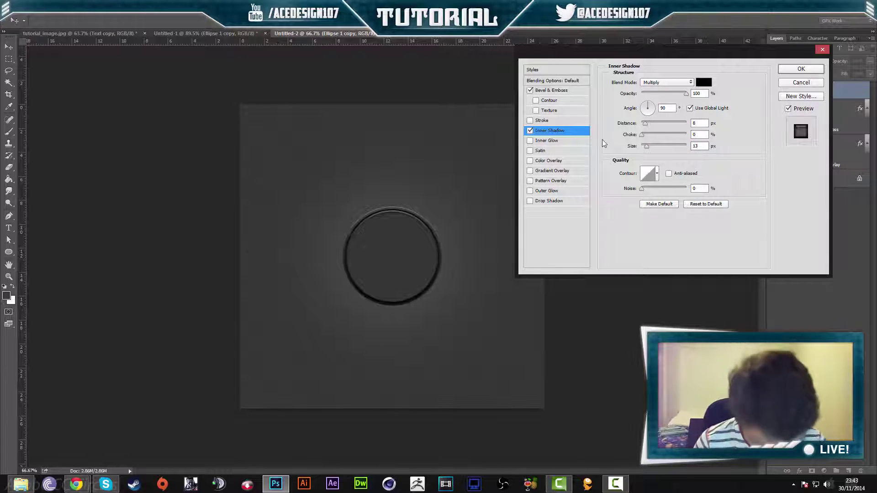
Enable Gradient Overlay using Foreground to Transparent with a white stop, at 58% opacity.
click(552, 171)
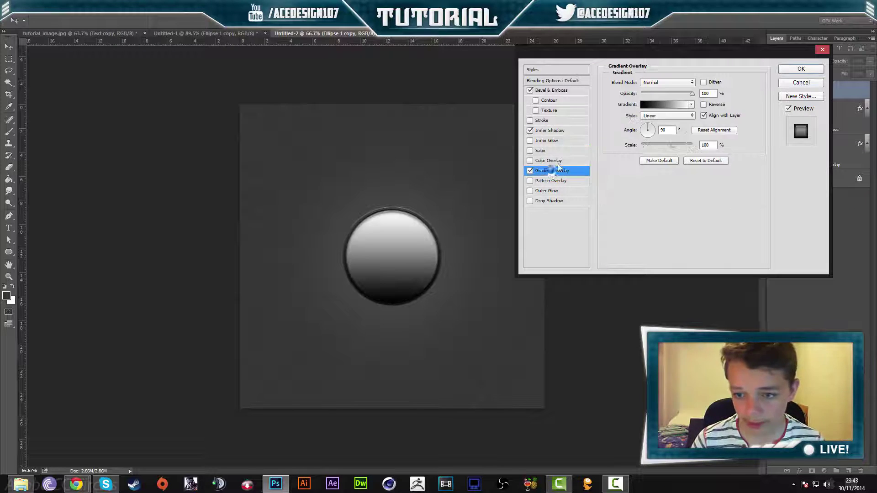
click(665, 104)
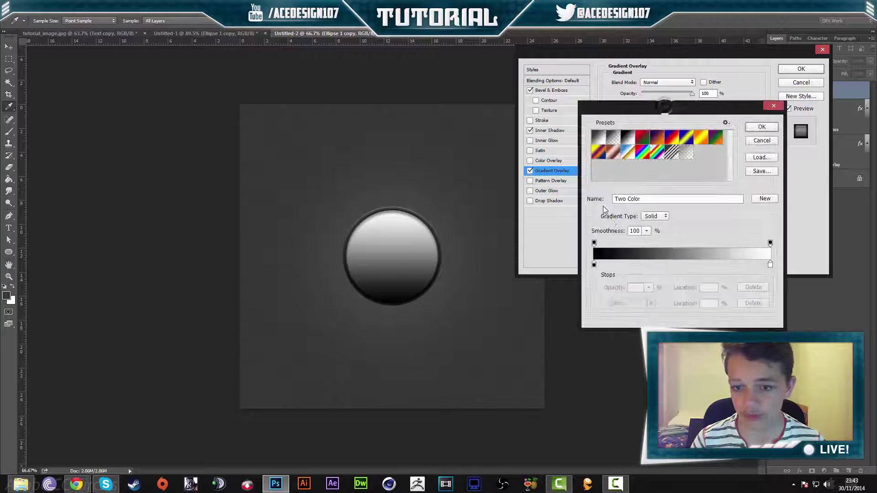
click(614, 142)
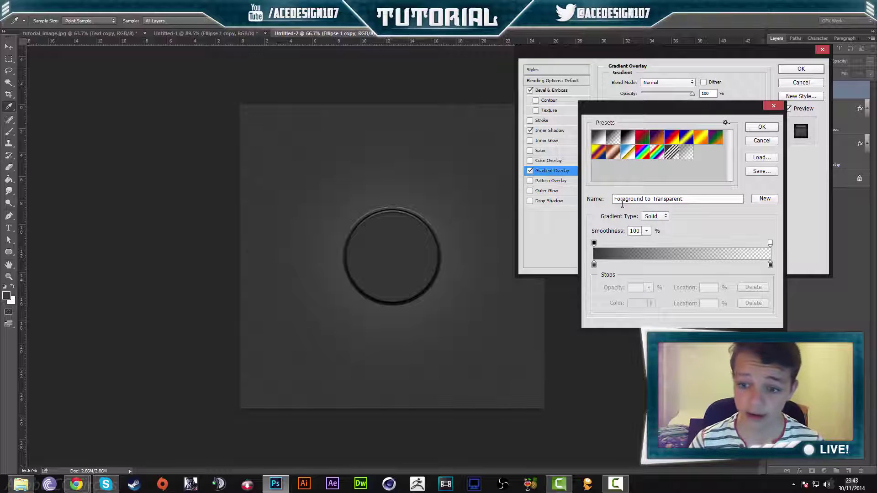
click(593, 264)
click(637, 304)
click(521, 42)
click(729, 44)
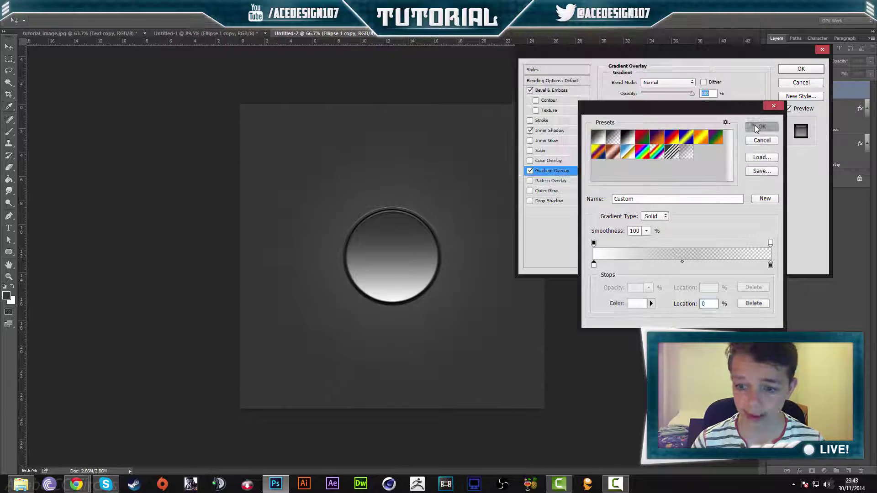
click(756, 126)
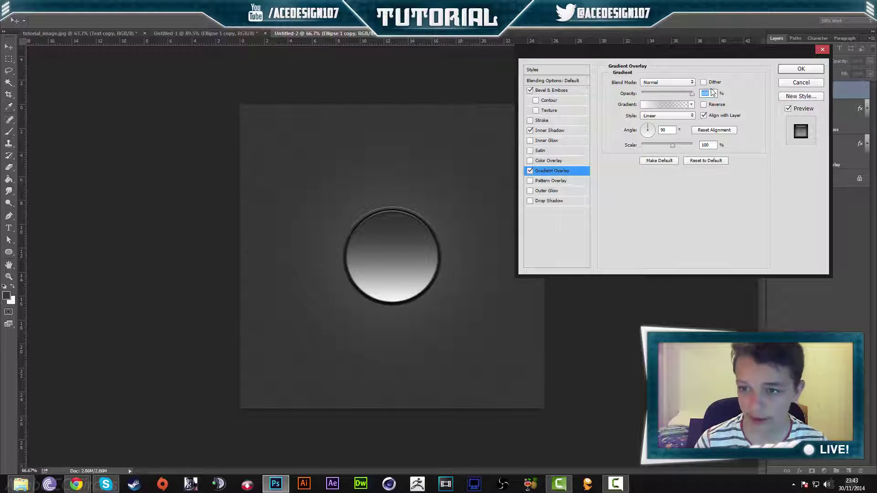
text(58)
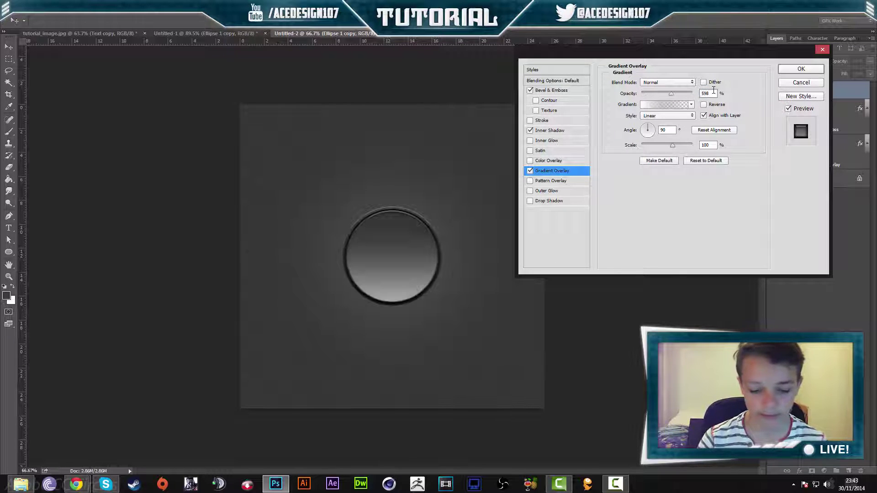
key(BackSpace)
text(8)
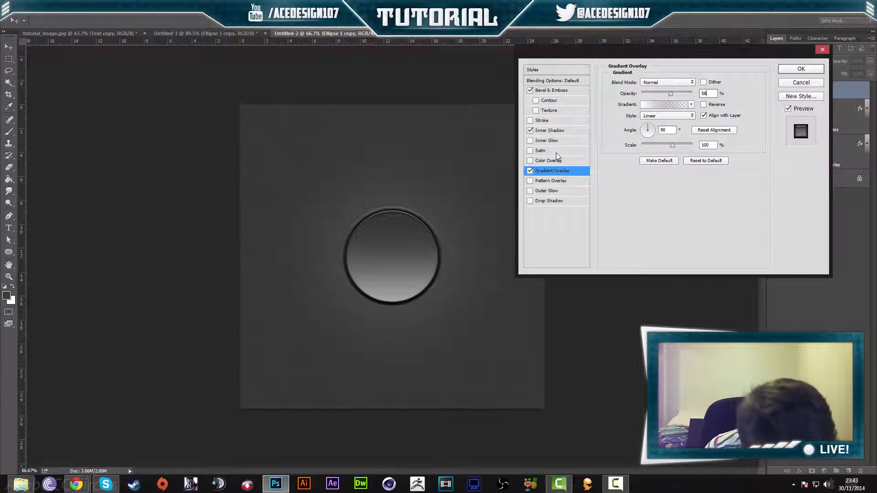
Enable Drop Shadow, lower Gradient Overlay opacity to about 34%, and apply the Ellipse 1 copy styles.
click(551, 201)
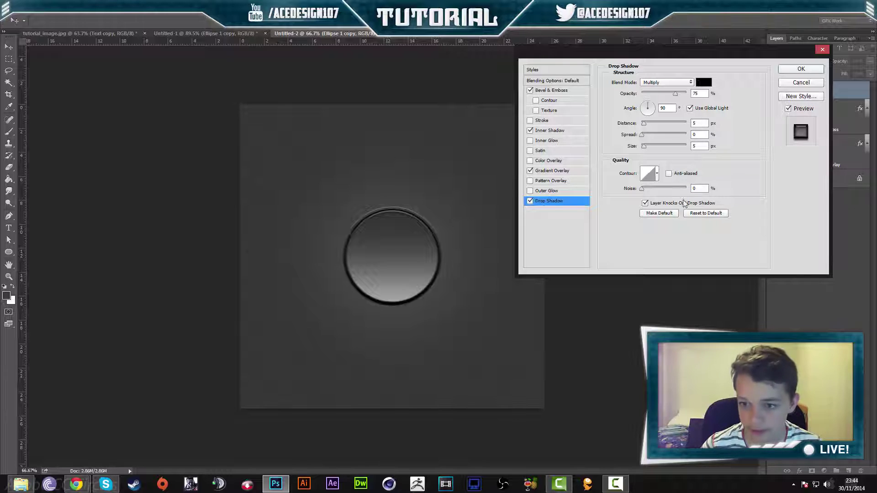
click(559, 173)
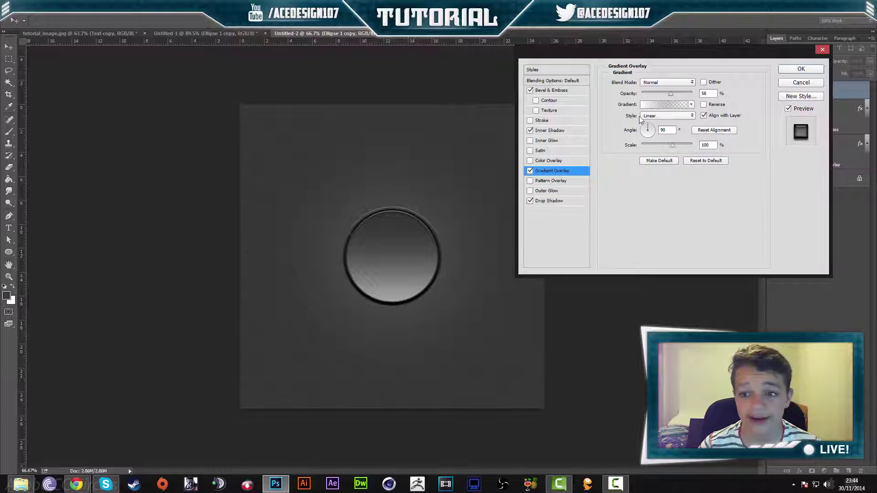
drag(667, 94, 659, 93)
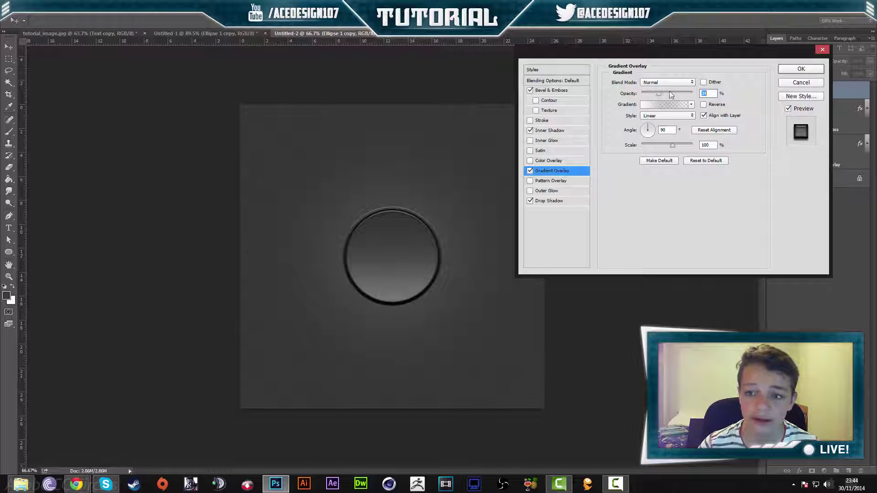
click(795, 70)
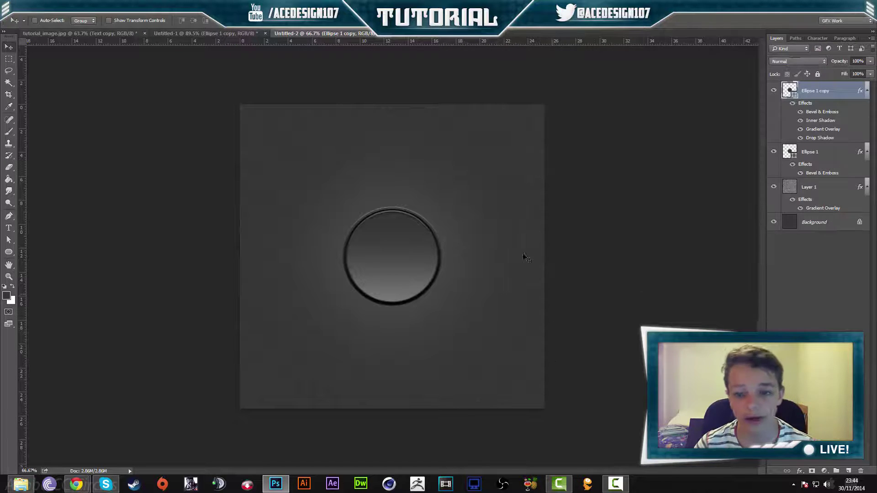
Glance at Untitled-1, then nudge Ellipse 1 copy's Gradient Overlay opacity in Untitled-2 and apply it.
click(215, 34)
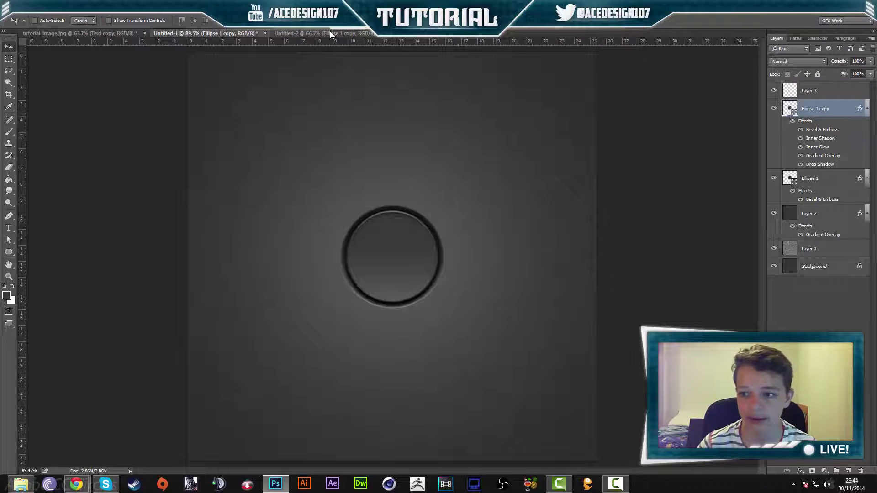
click(330, 33)
right_click(831, 87)
click(820, 87)
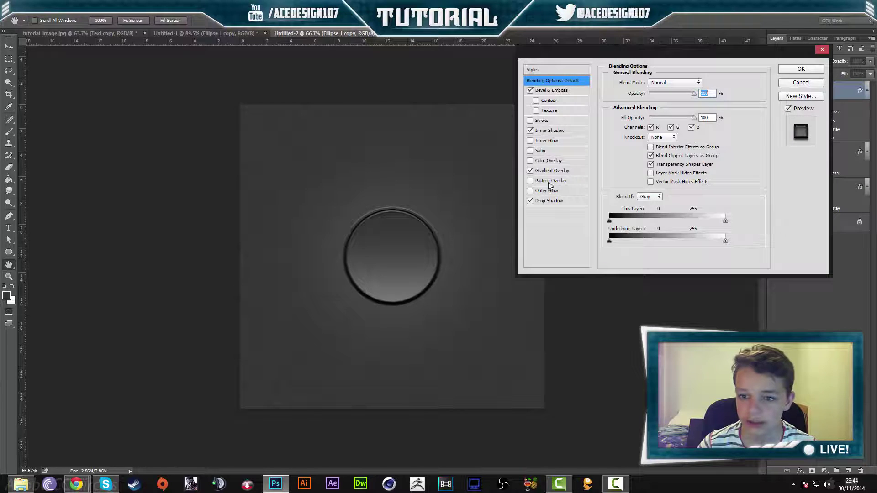
click(551, 170)
click(650, 92)
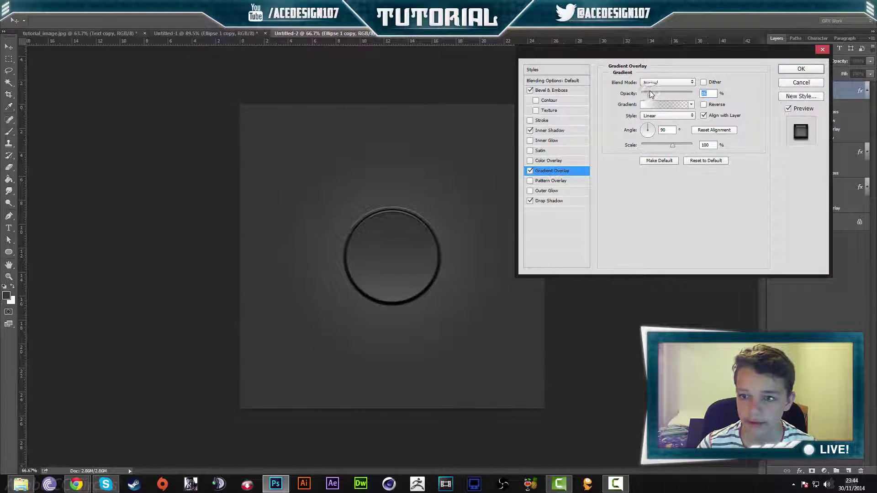
drag(650, 90, 653, 91)
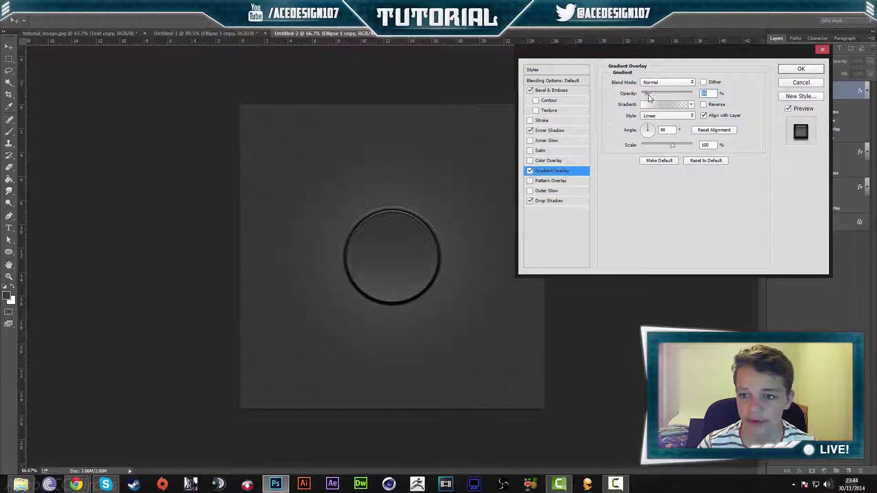
click(801, 69)
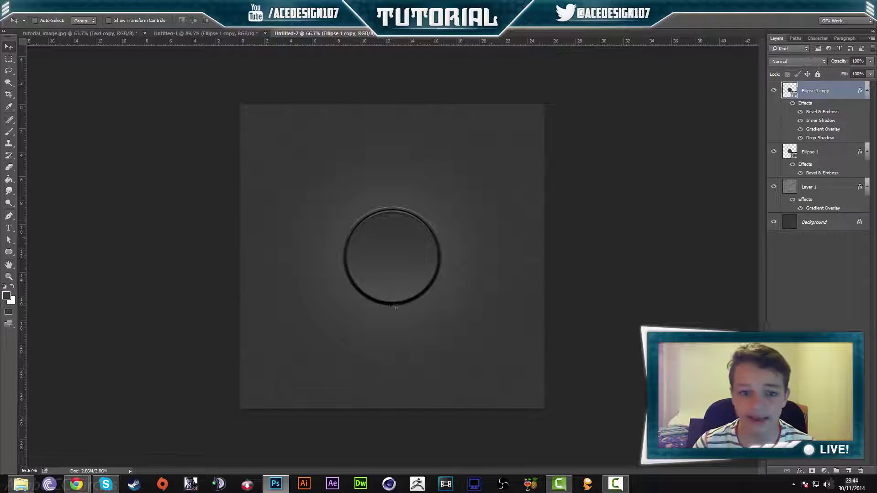
Flip between the Untitled-1 and Untitled-2 documents to compare the buttons.
click(241, 33)
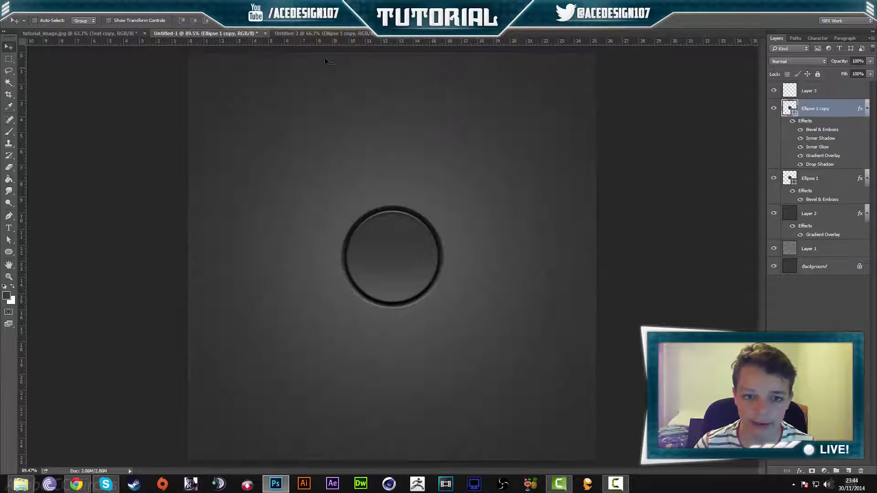
click(325, 32)
scroll(351, 229, up, 3)
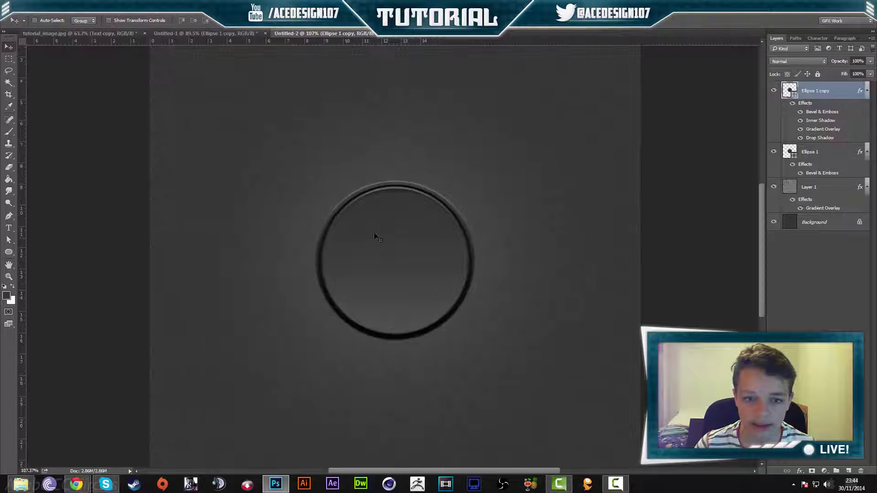
scroll(360, 226, down, 3)
click(205, 33)
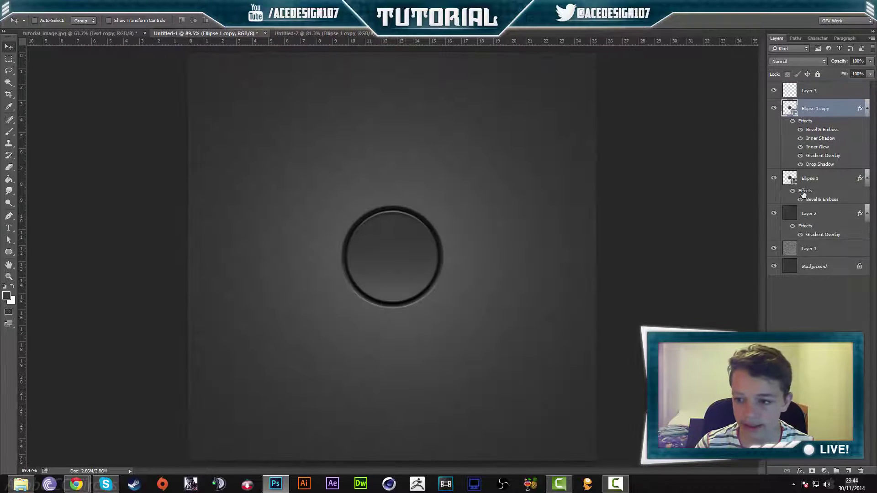
Open the layer style of Untitled-1's Ellipse 1 copy and inspect its Drop Shadow settings.
right_click(842, 114)
click(829, 117)
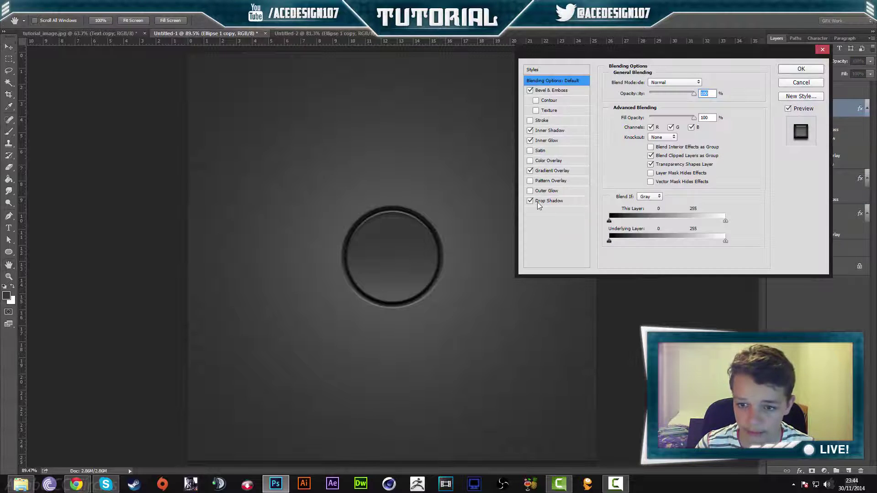
click(543, 201)
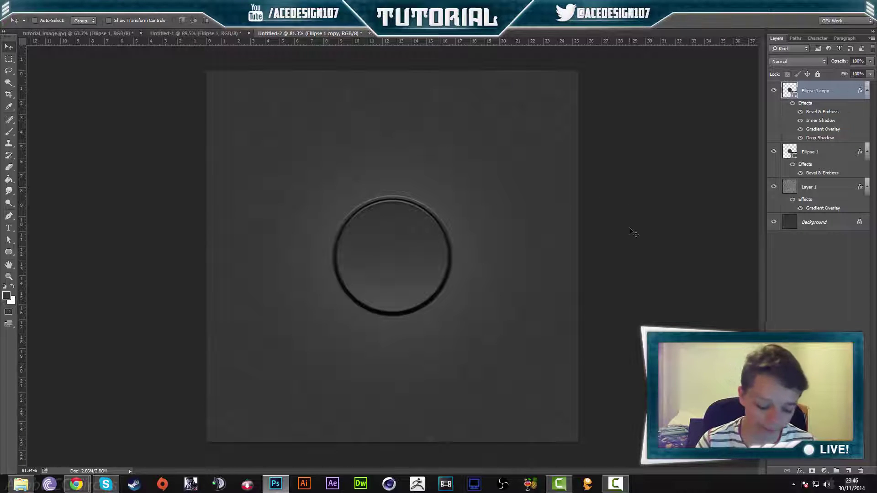
Enable Inner Glow on Ellipse 1 copy with 100% noise, 15% opacity and Overlay blend mode.
right_click(838, 92)
click(824, 101)
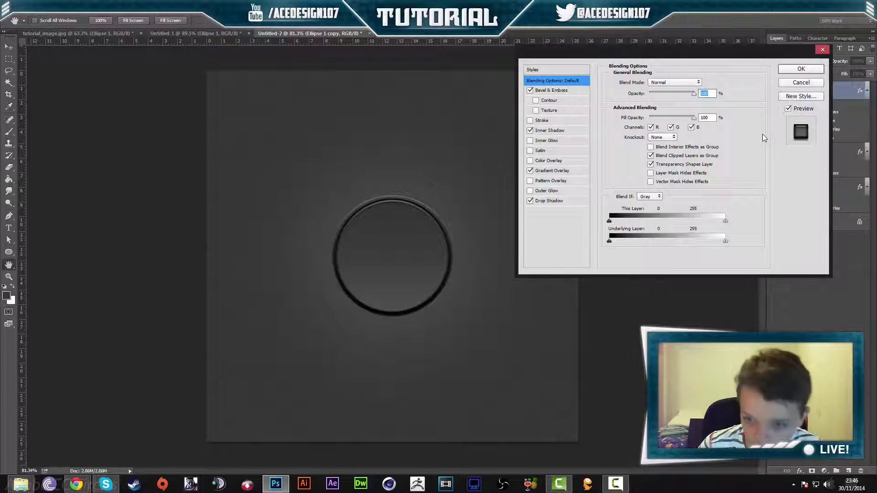
click(548, 141)
double_click(693, 94)
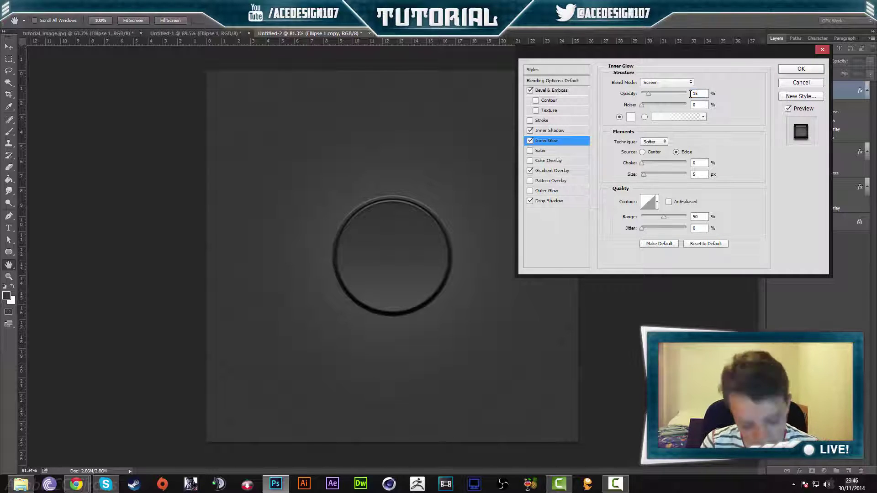
text(100)
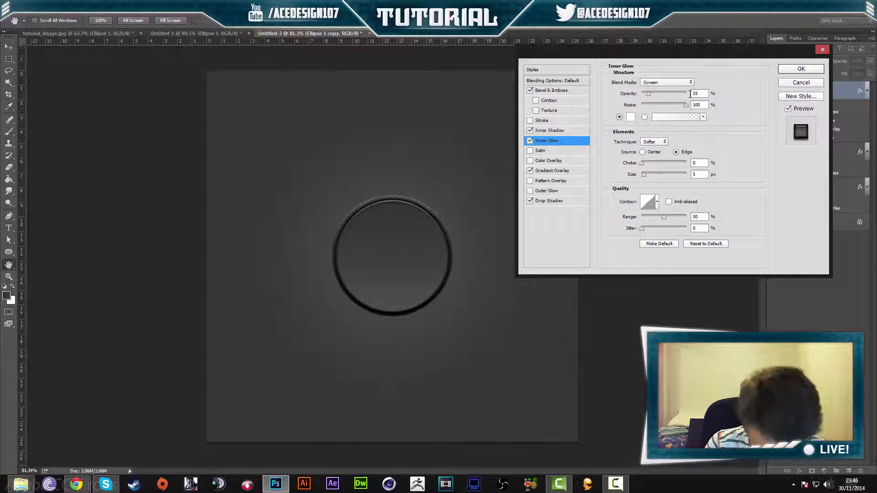
key(ctrl+plus)
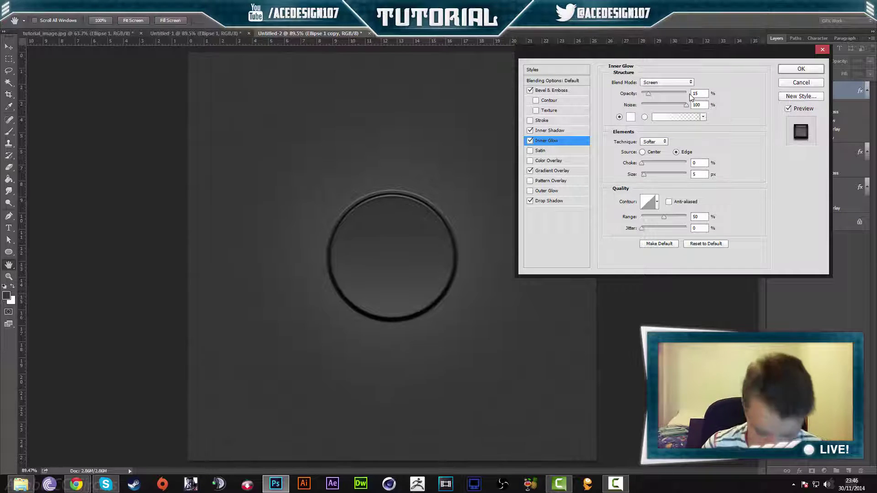
click(699, 163)
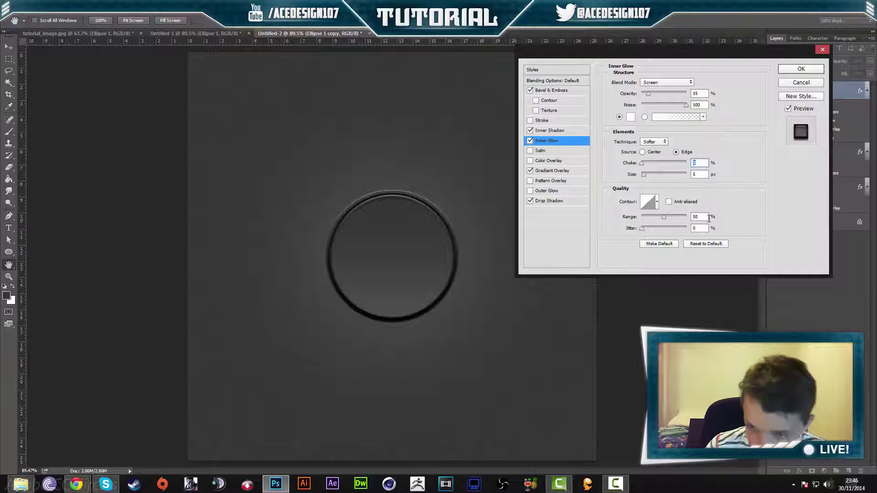
click(694, 217)
click(695, 229)
click(657, 83)
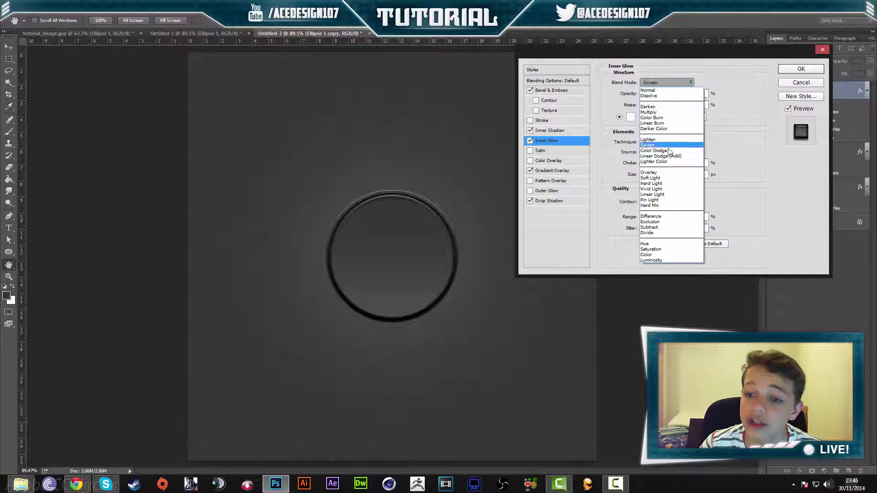
click(656, 172)
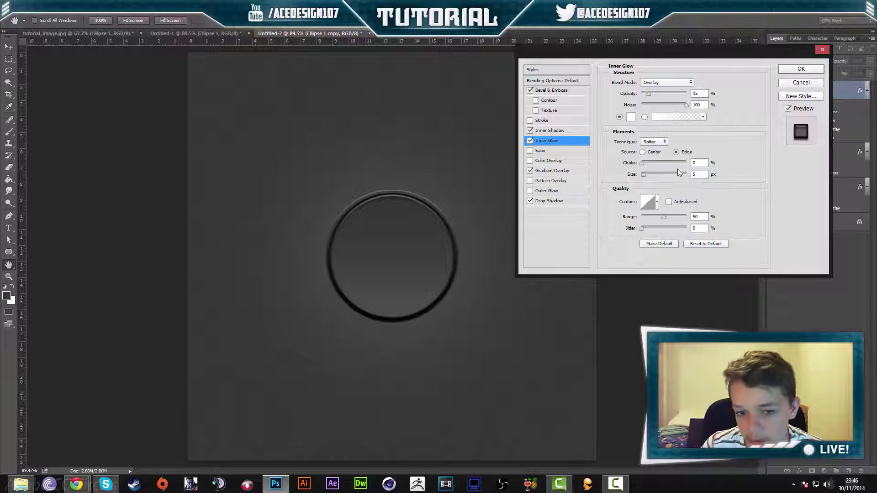
Apply the Inner Glow and briefly compare against the Untitled-1 reference.
click(802, 71)
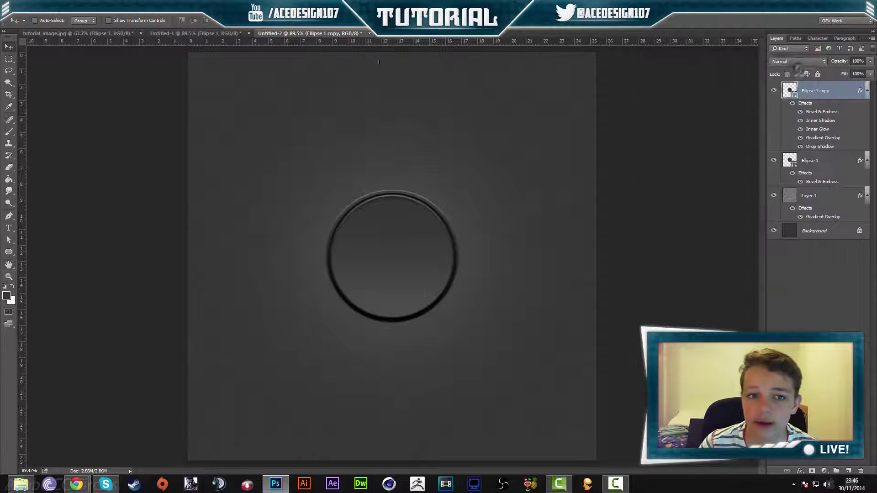
click(202, 33)
click(289, 32)
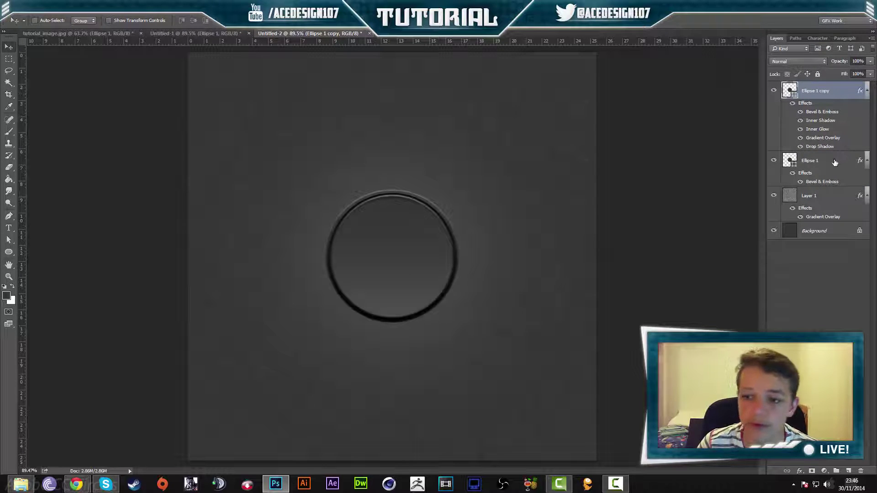
Set Ellipse 1's Bevel & Emboss depth to 470%, adjust size, soften to 4 px, and apply.
click(835, 163)
right_click(837, 143)
click(752, 148)
click(563, 88)
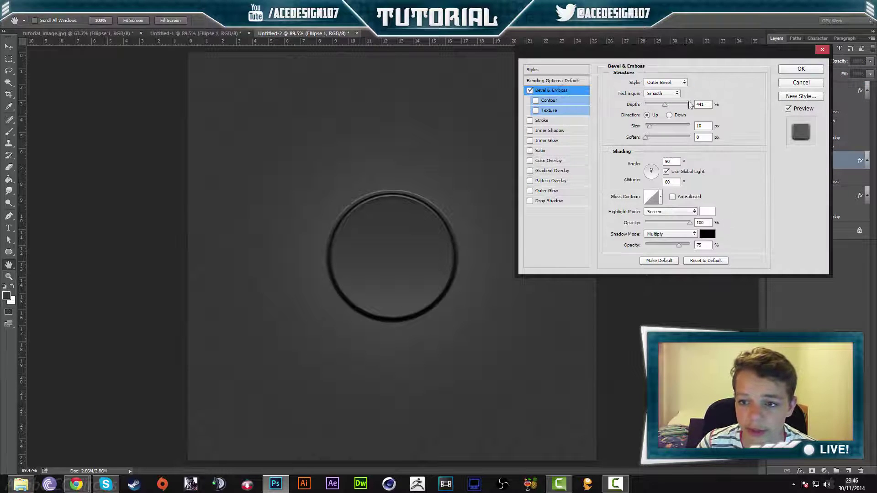
drag(691, 104, 665, 111)
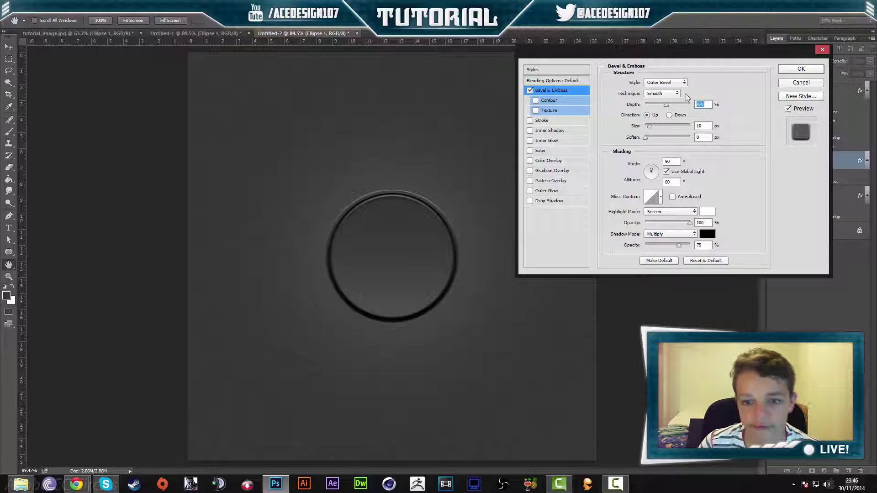
drag(656, 128, 649, 128)
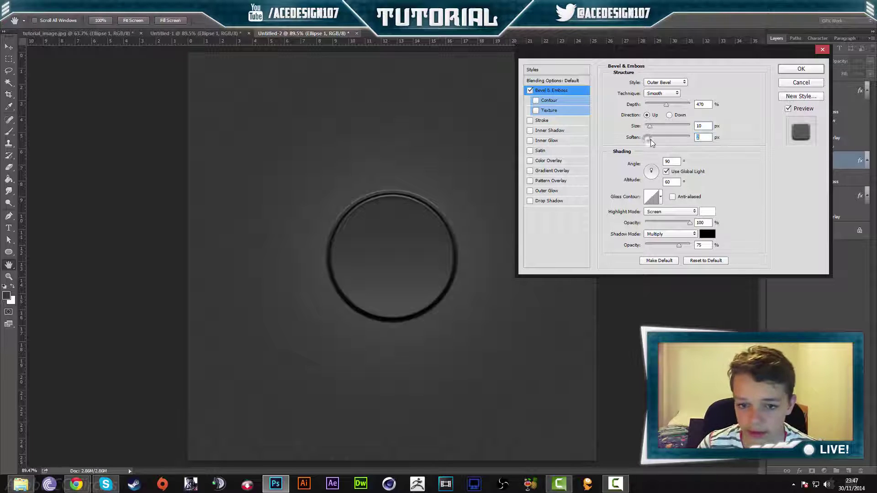
drag(651, 139, 662, 142)
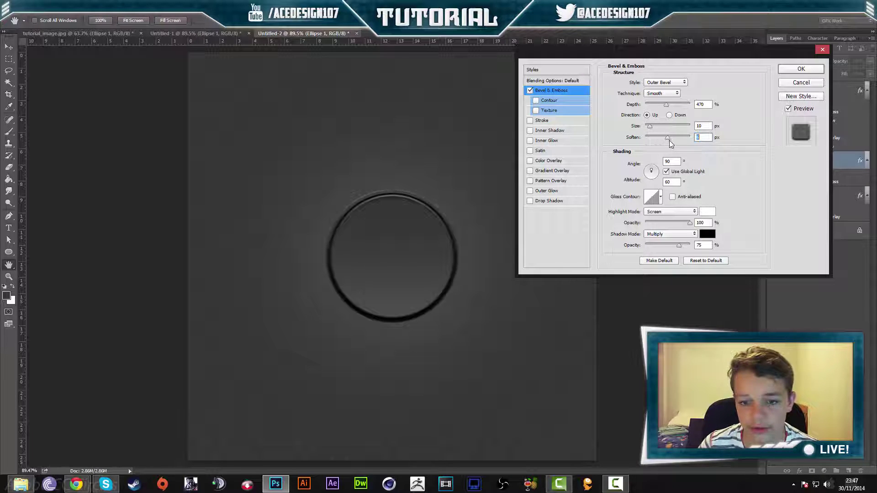
drag(668, 141, 656, 146)
click(793, 70)
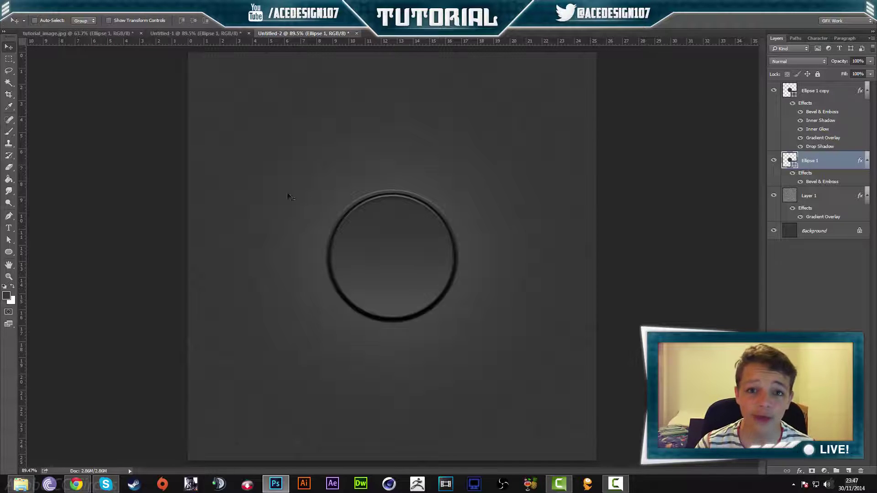
Collapse the effects lists of both Ellipse 1 copy and Ellipse 1 in the Layers panel.
right_click(833, 160)
click(846, 165)
click(849, 90)
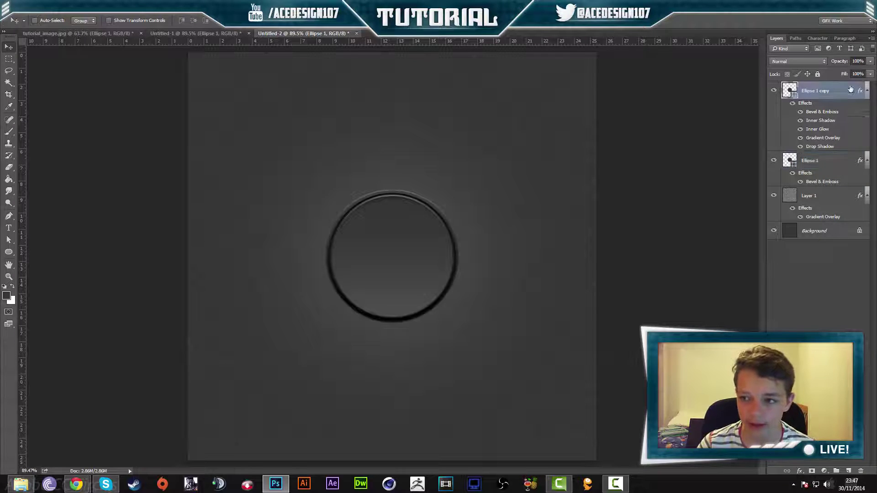
click(867, 90)
click(868, 108)
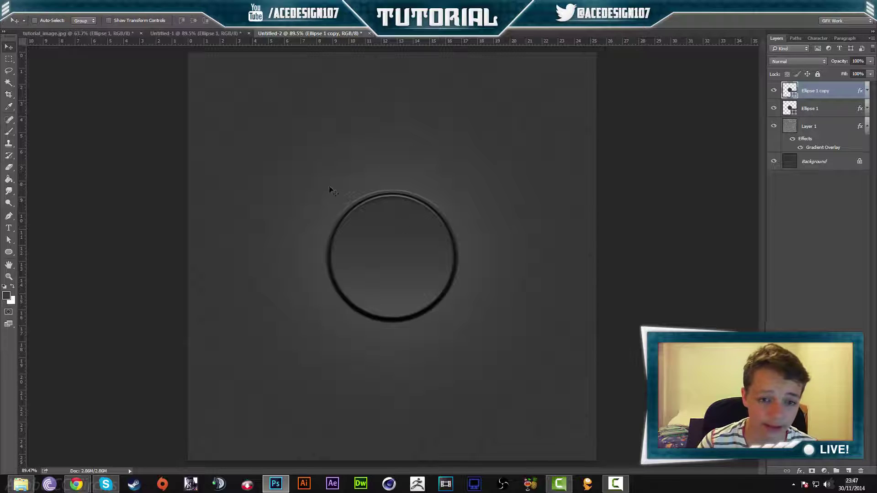
Set the text colour to white (ffffff) and type a '5' on the canvas.
click(9, 227)
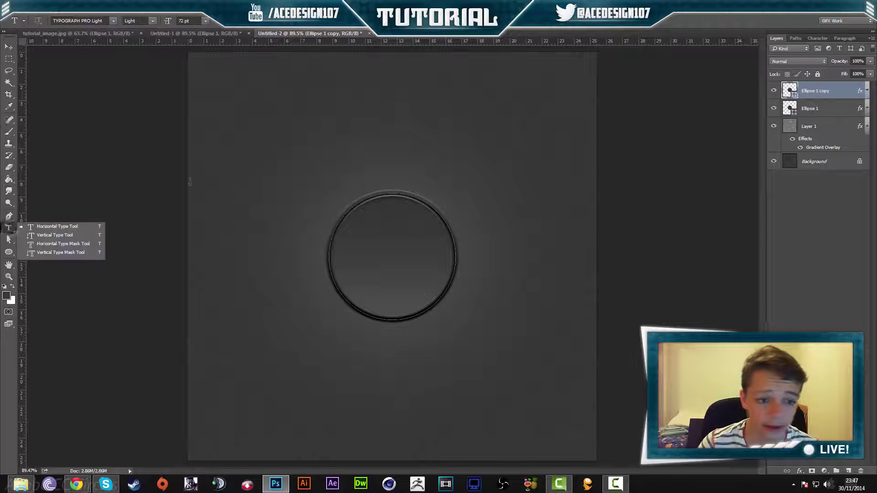
click(290, 153)
click(290, 152)
click(356, 22)
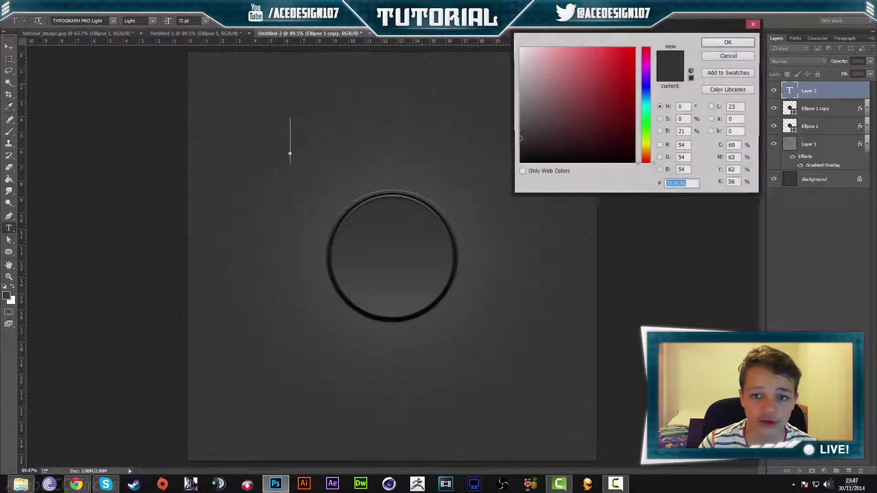
text(ffffff)
click(710, 42)
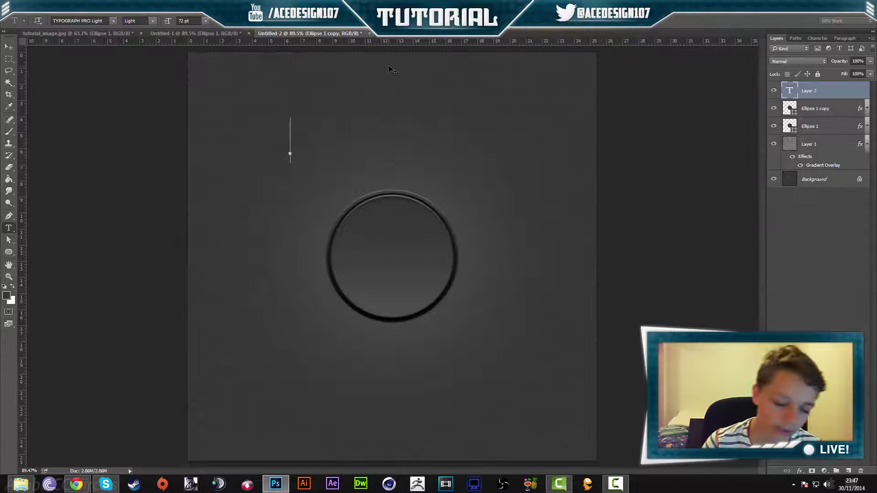
text(5)
key(ctrl+Return)
Change the 5 to '2' and add a separate 'ABC' text layer.
click(261, 193)
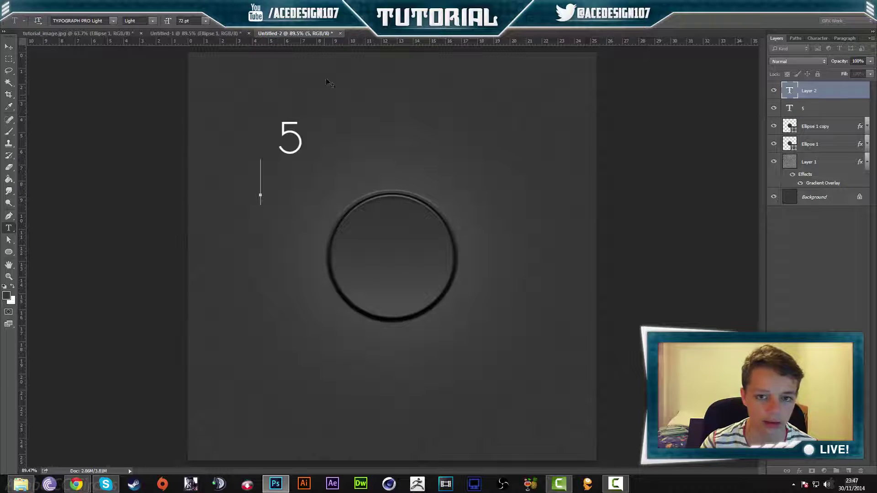
key(ctrl+Return)
double_click(295, 123)
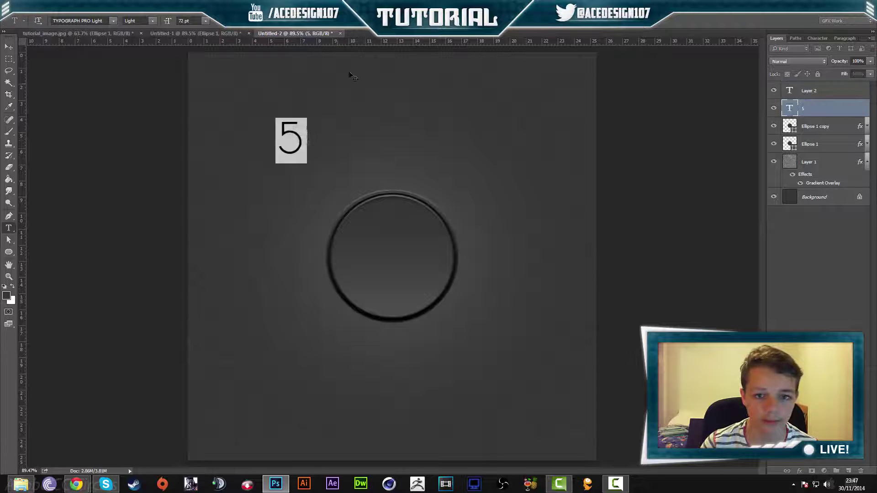
text(2)
click(243, 208)
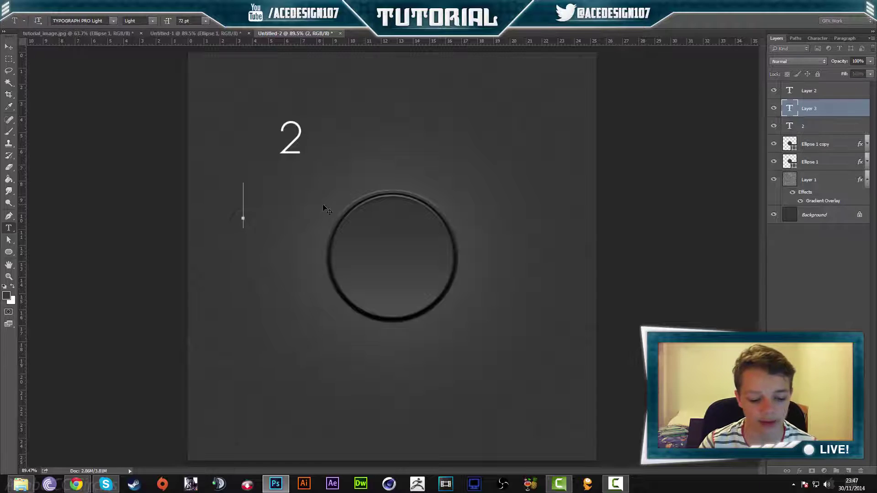
text(AB)
key(BackSpace)
text(C)
key(ctrl+Return)
Shrink ABC to about 57% in the circle's lower centre and move the 2 to its upper centre.
key(ctrl+t)
drag(265, 205, 413, 286)
drag(442, 312, 404, 303)
key(Return)
key(t)
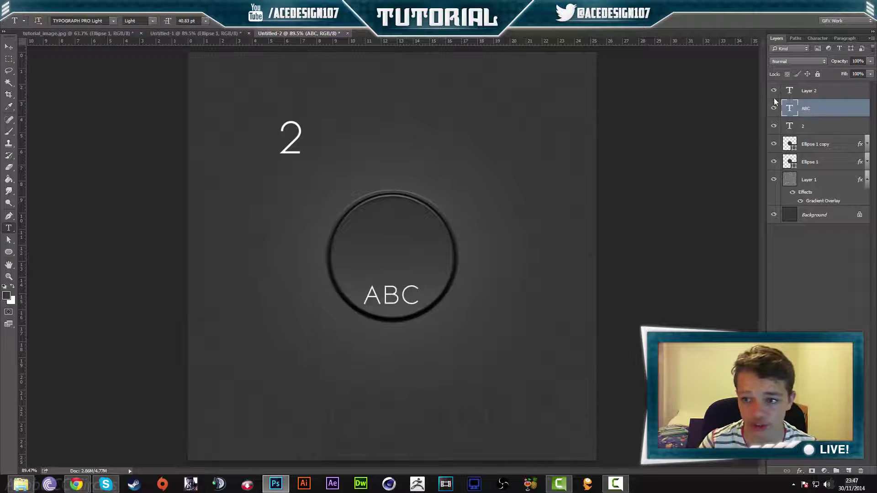
click(292, 150)
key(ctrl+t)
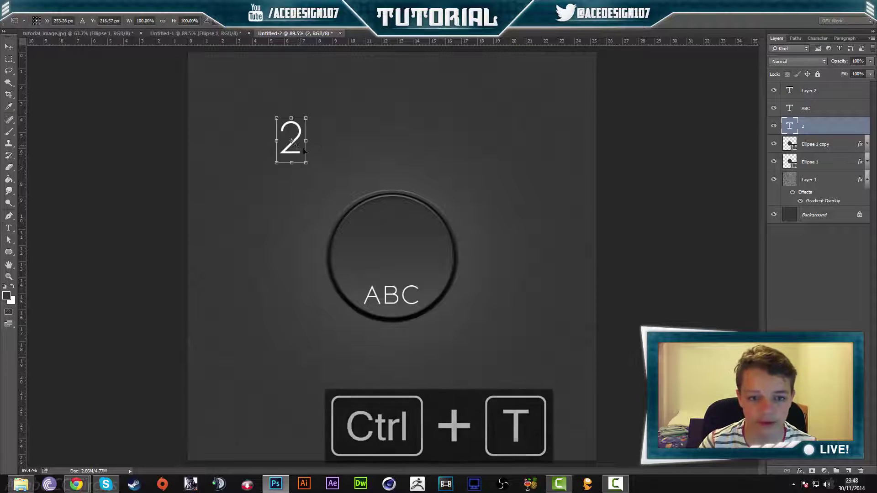
drag(302, 150, 404, 245)
key(Return)
Delete the empty Layer 2 and select both the 2 and ABC layers.
key(t)
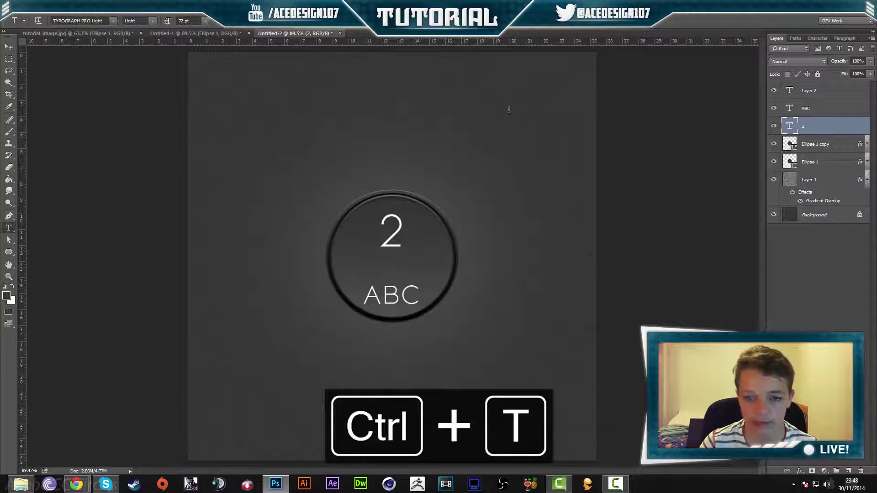
click(846, 90)
key(Delete)
shift+click(820, 103)
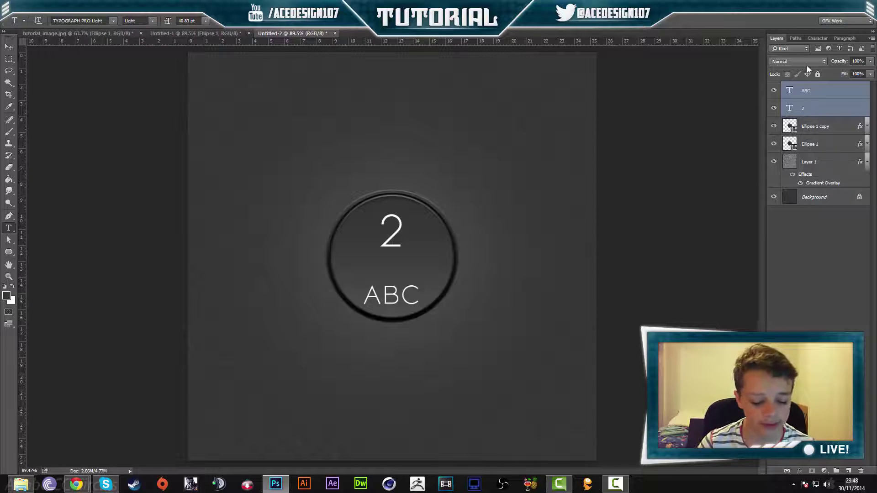
Group the 2 and ABC layers and give the group a 3 px drop shadow at minimum distance.
key(ctrl+g)
right_click(808, 88)
click(815, 93)
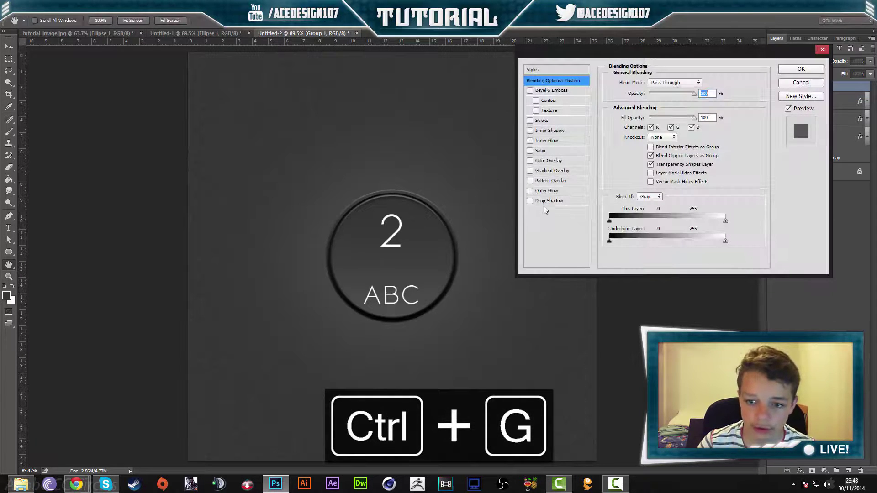
click(539, 201)
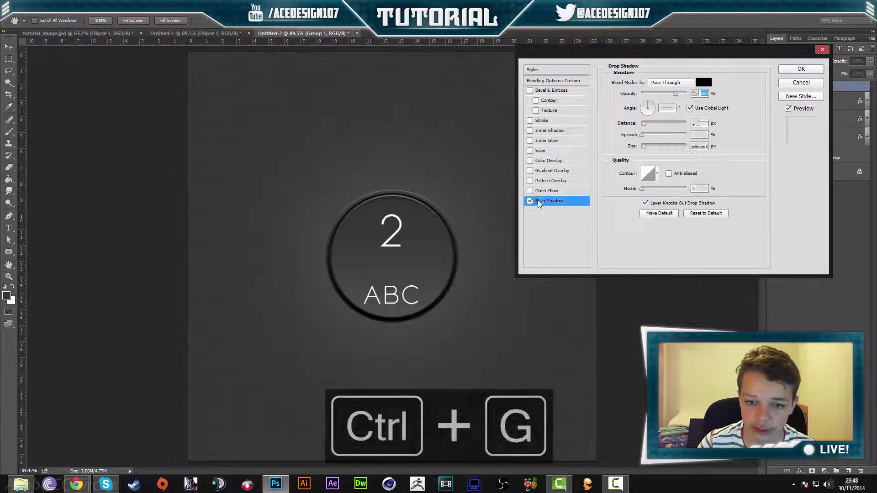
drag(643, 146, 642, 146)
click(643, 134)
click(643, 123)
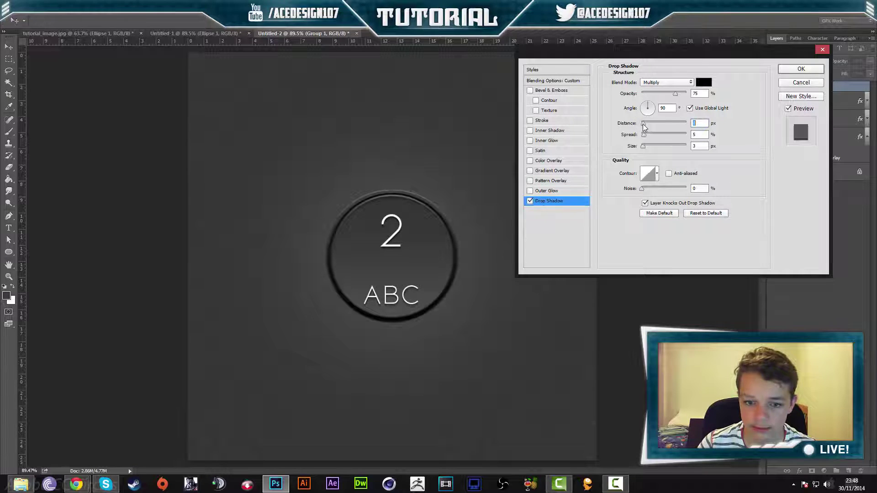
Add an inner shadow at 34% opacity with smaller size and 13% choke.
click(548, 131)
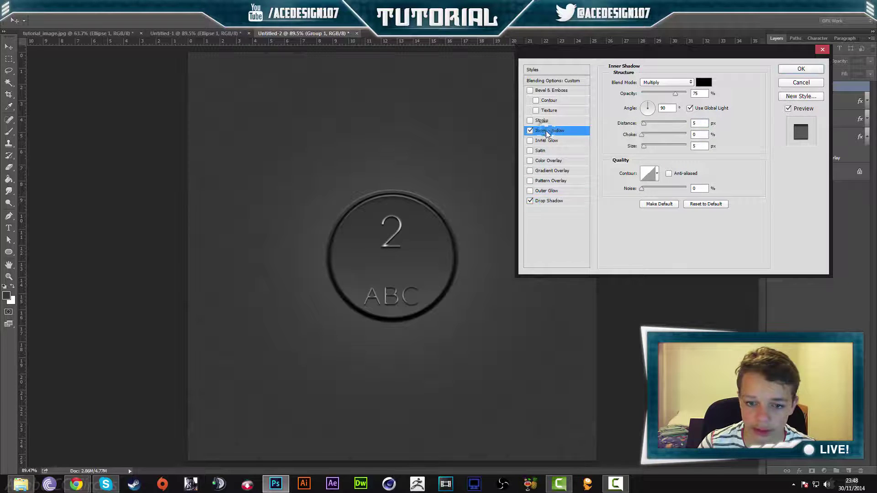
click(652, 93)
drag(652, 94, 656, 93)
click(640, 147)
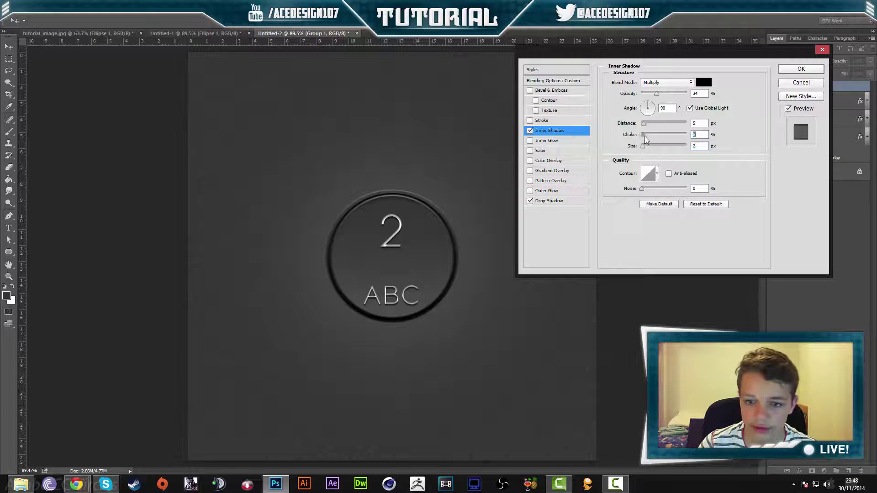
drag(645, 136, 648, 136)
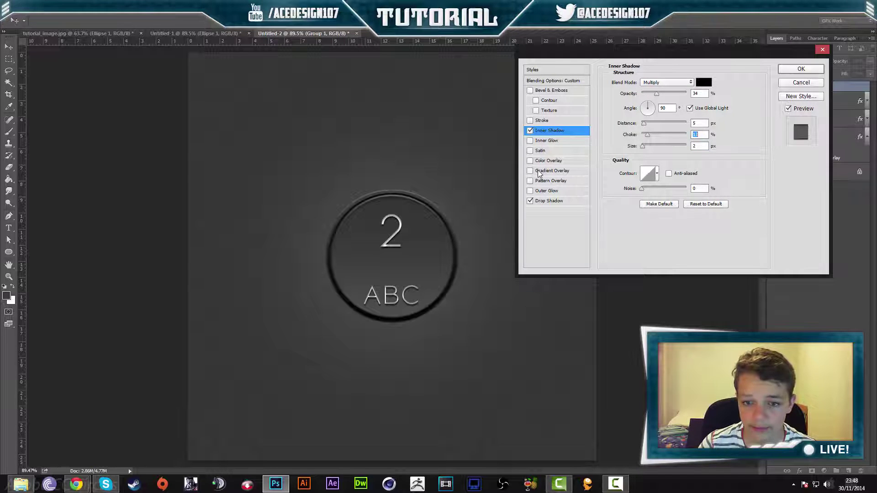
Add a black (000000) outer glow, adjust its size, and apply the group's styles.
click(552, 191)
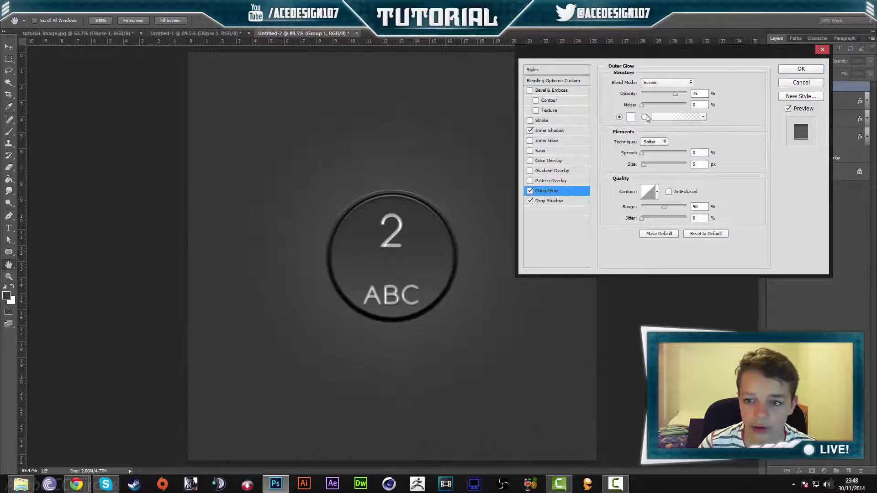
click(630, 119)
text(000000)
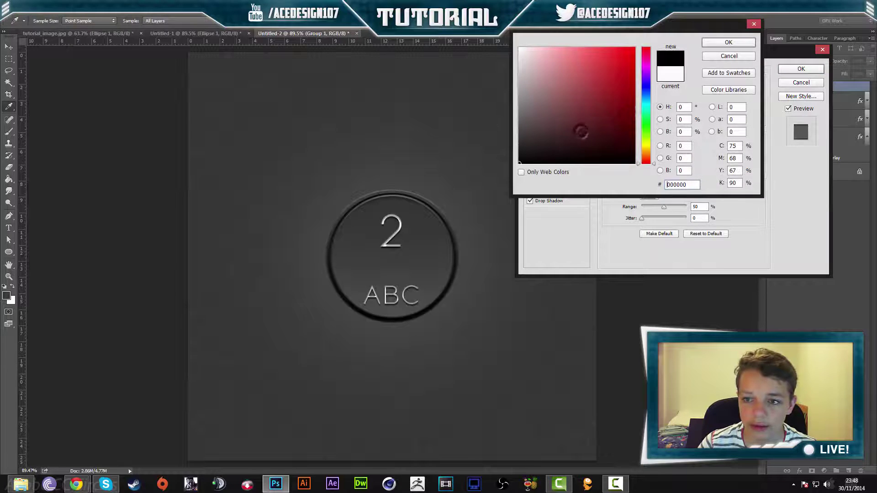
click(710, 44)
drag(642, 163, 646, 153)
click(802, 68)
scroll(419, 226, up, 1)
scroll(419, 226, down, 1)
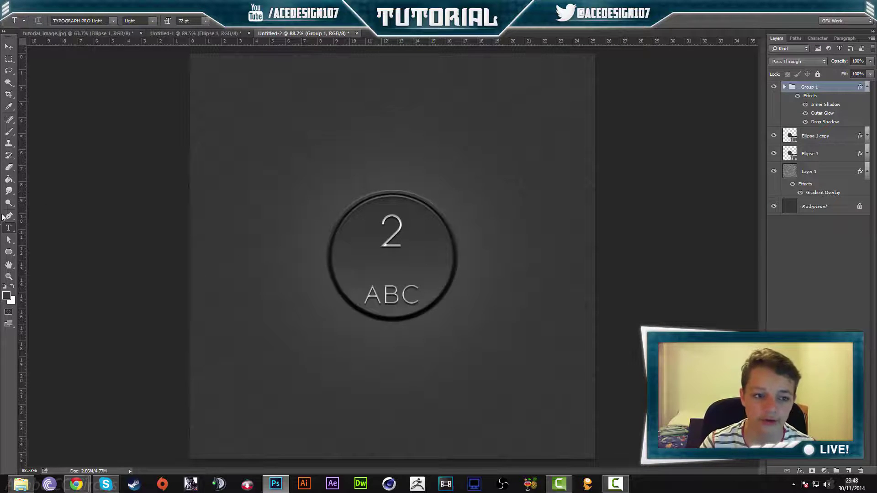
Draw a horizontal line between 2 and ABC with a light stroke and no fill.
right_click(11, 251)
click(40, 286)
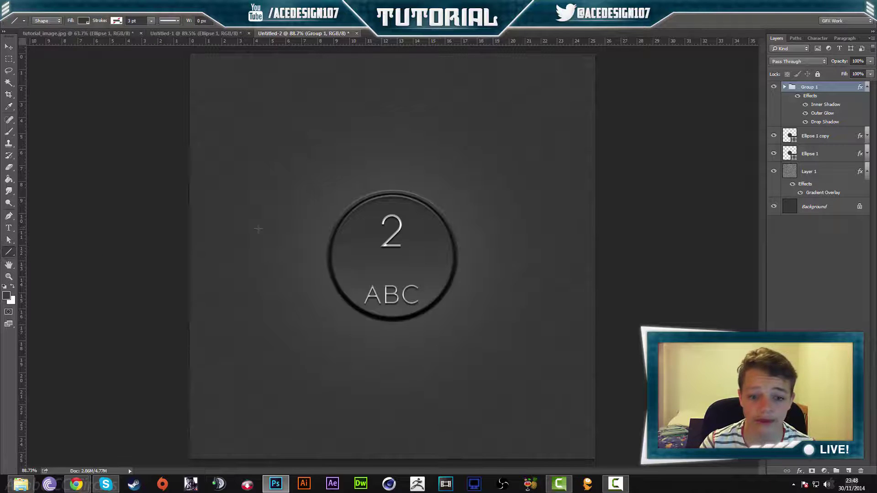
mouse_move(353, 268)
mouse_down()
mouse_move(443, 256)
mouse_move(424, 269)
mouse_up()
click(84, 21)
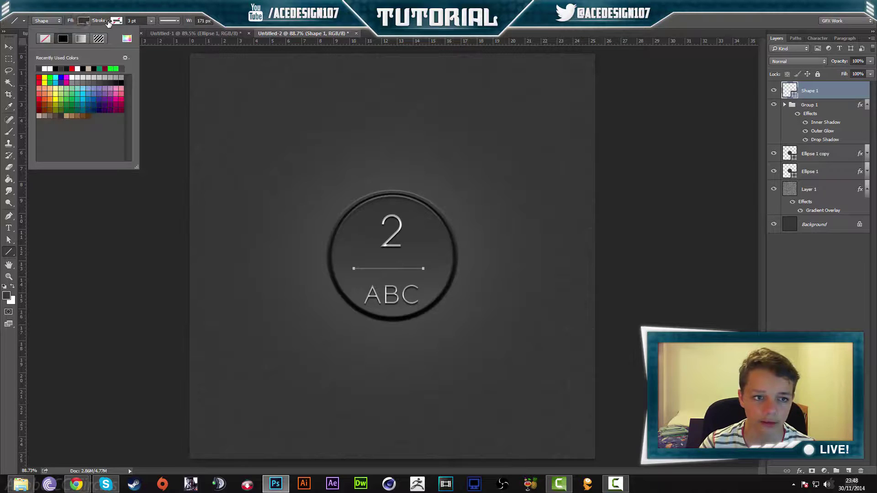
click(115, 20)
click(88, 68)
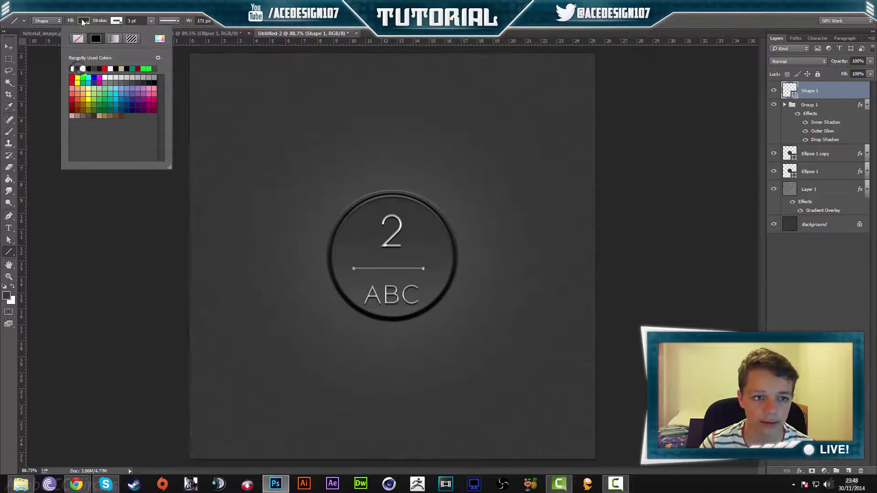
click(84, 21)
click(45, 38)
Commit a transform on the line, then delete the line and the text group.
key(v)
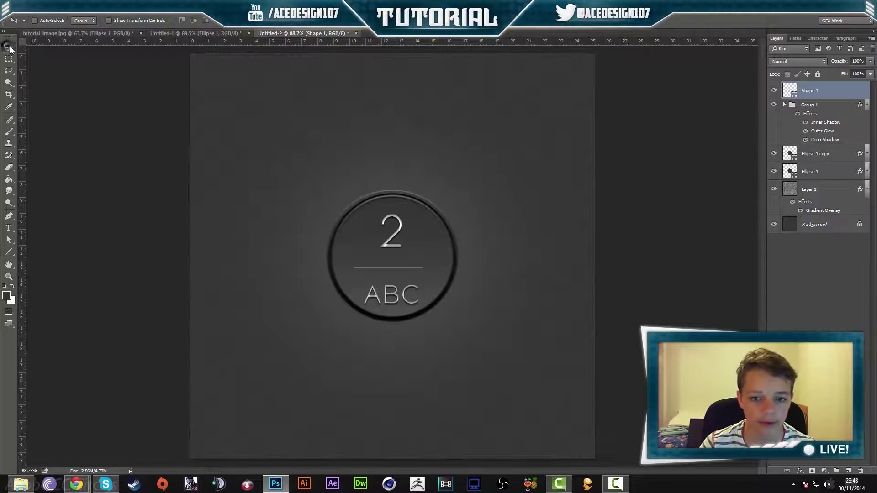
key(ctrl+t)
key(Return)
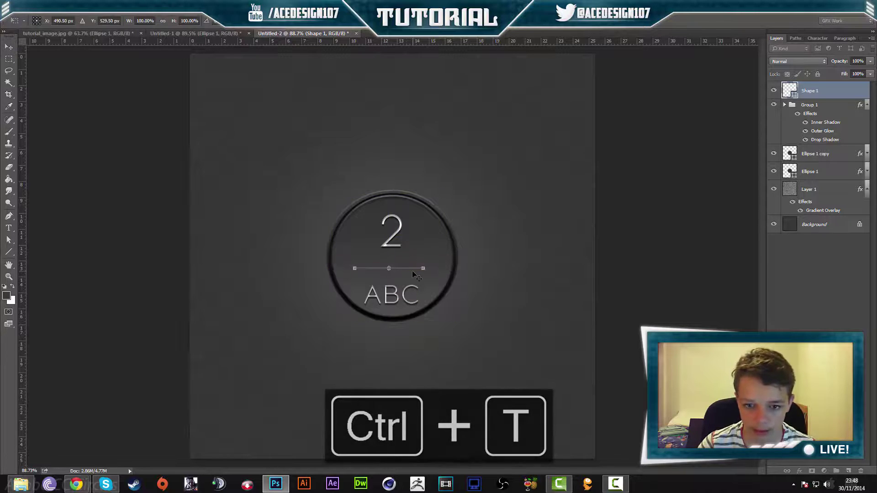
key(ctrl+shift+Return)
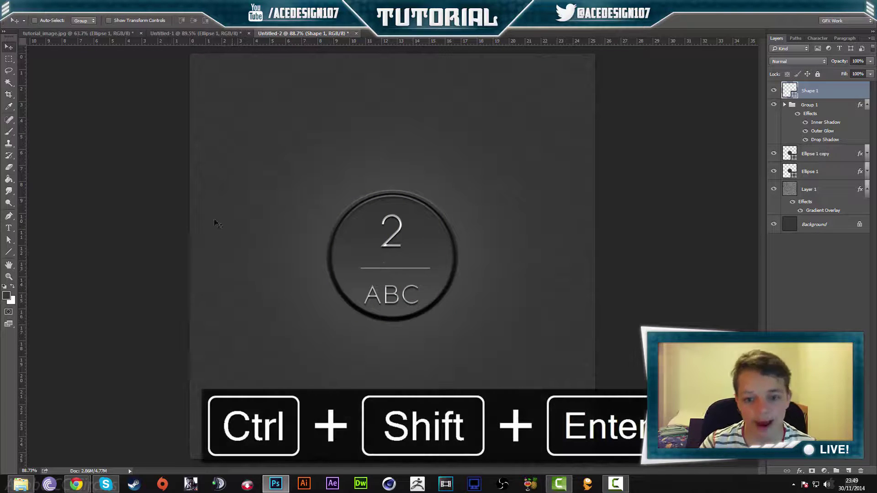
key(Delete)
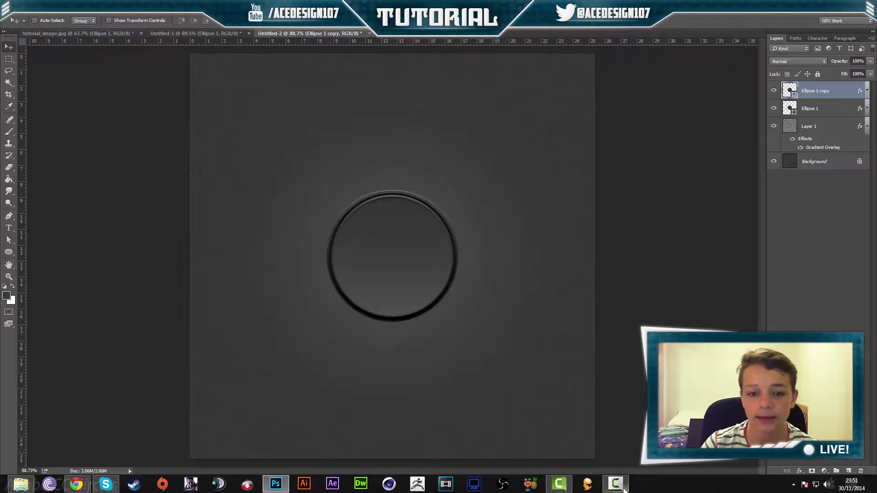
mouse_move(624, 489)
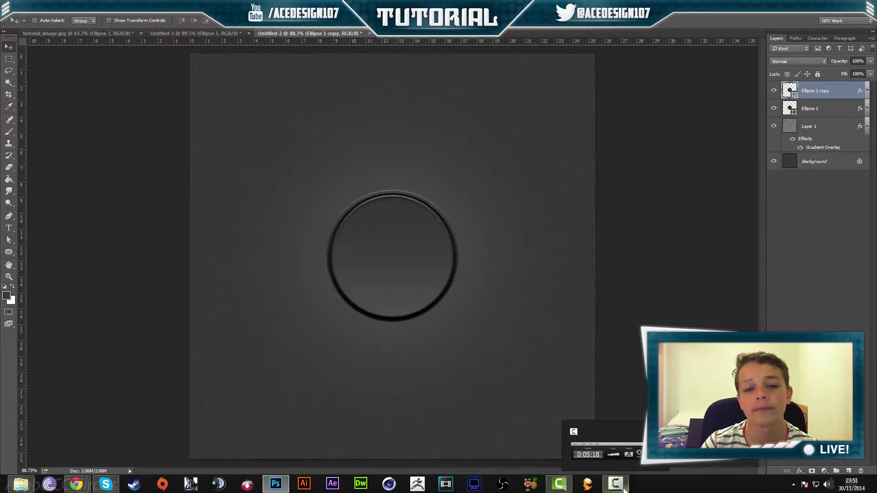